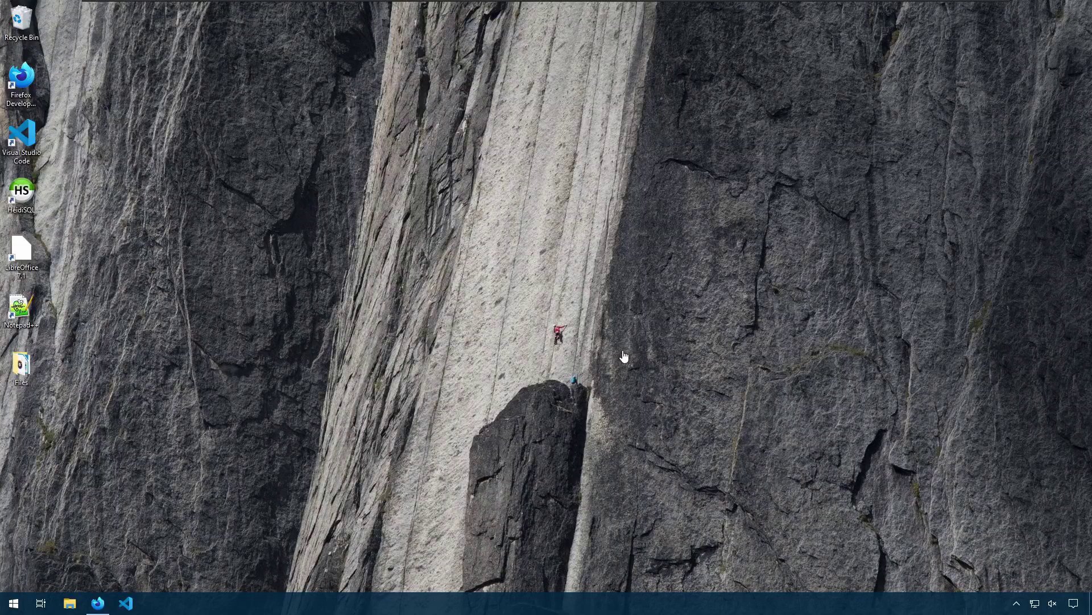
# - Save QuickLook-3.6.11.msi from the Assets of the 3.6.11 release page in Firefox
pyautogui.click(99, 603)
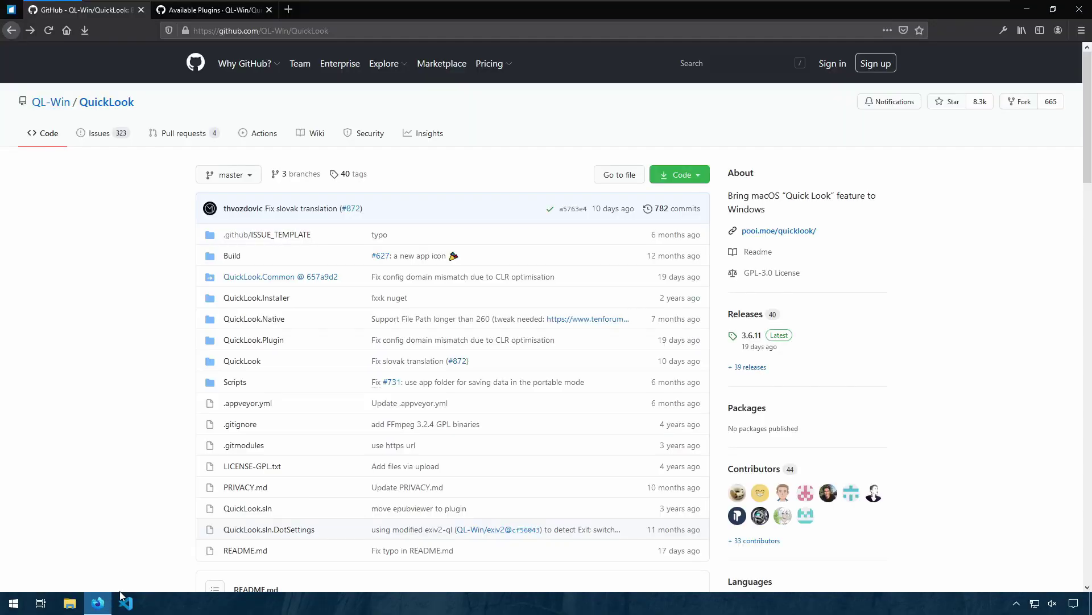
pyautogui.scroll(-1, 385, 425)
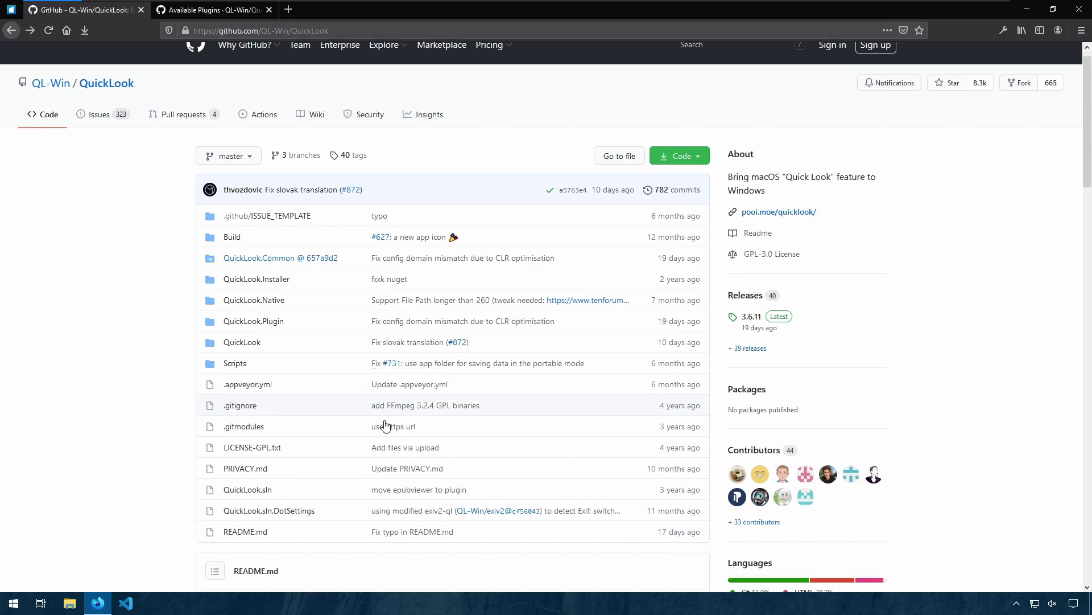
pyautogui.scroll(-3, 386, 426)
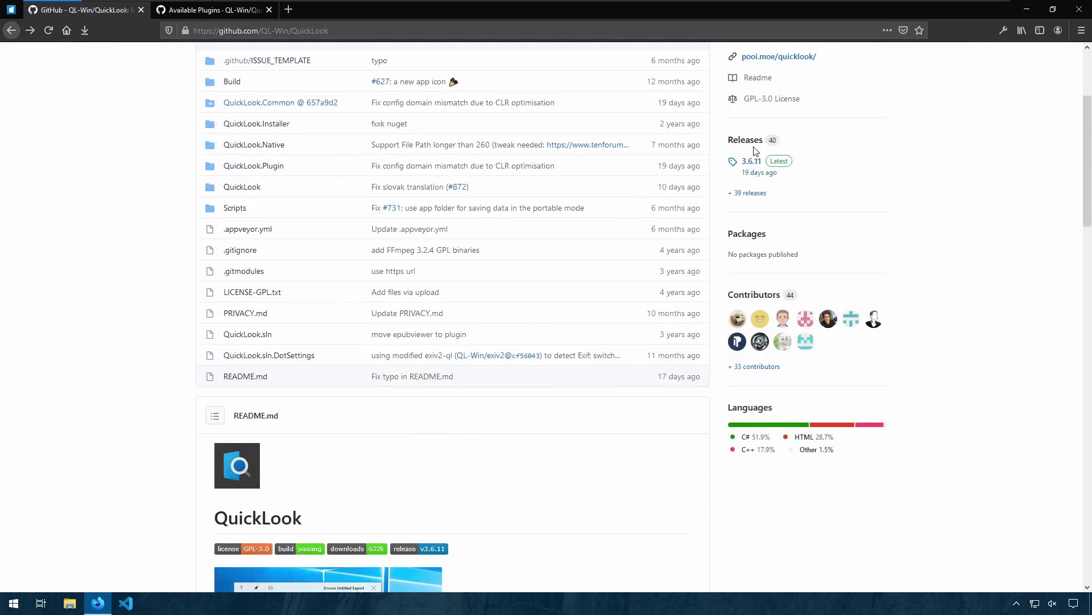
pyautogui.click(751, 163)
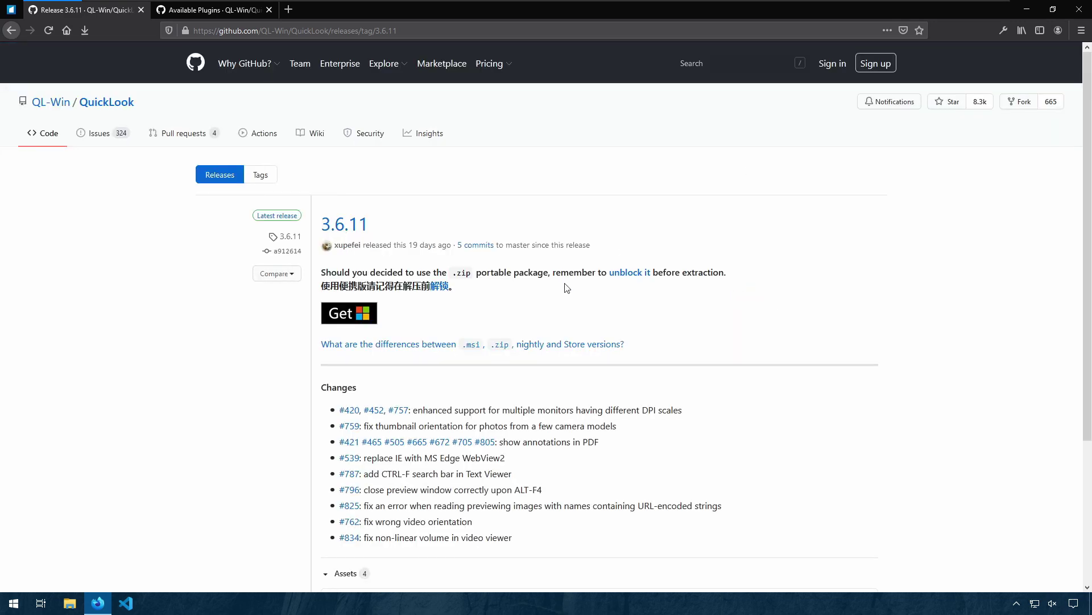
pyautogui.scroll(-2, 567, 288)
pyautogui.scroll(-3, 567, 288)
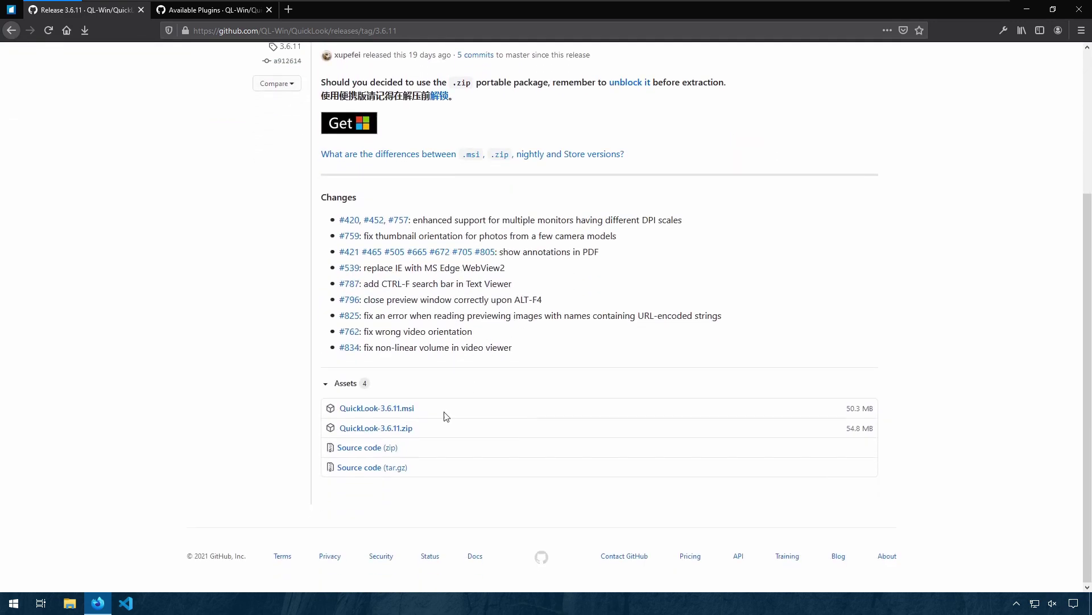
pyautogui.click(382, 409)
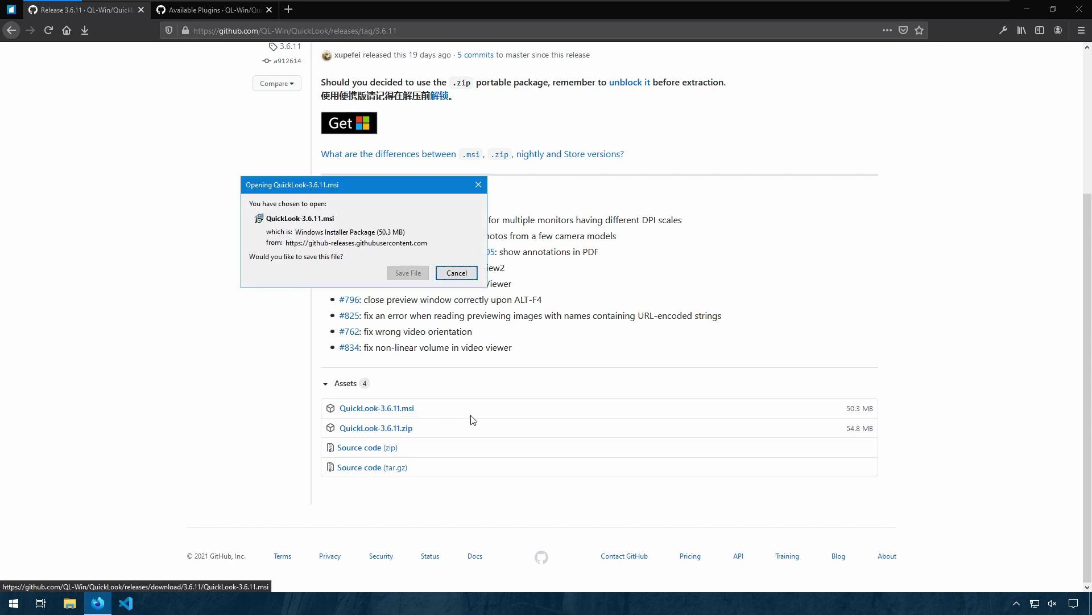
pyautogui.click(401, 274)
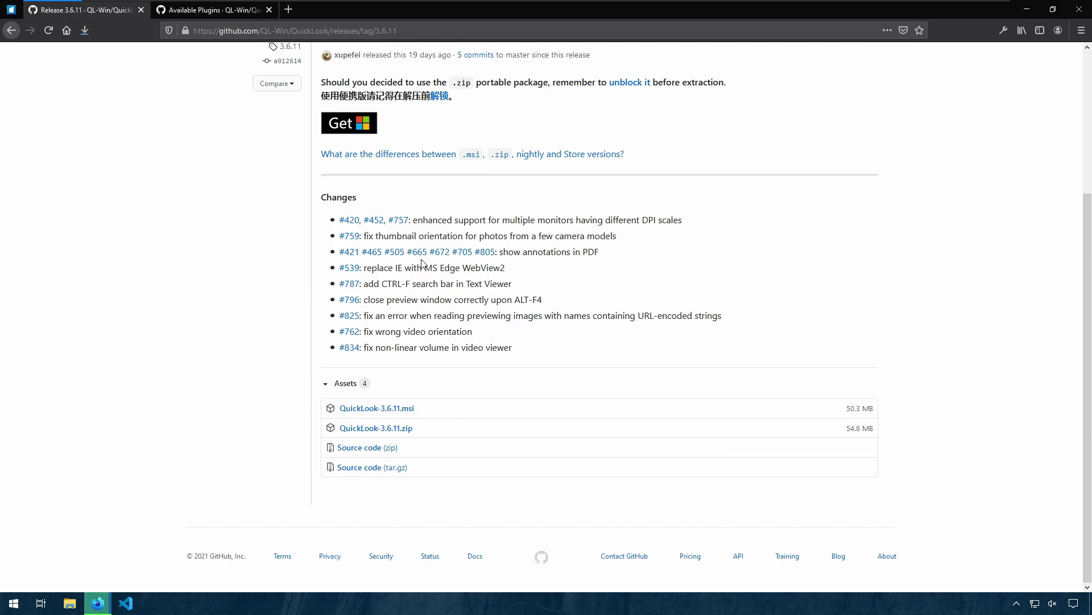
# - Launch the downloaded installer from the Downloads panel and confirm running it
pyautogui.click(84, 33)
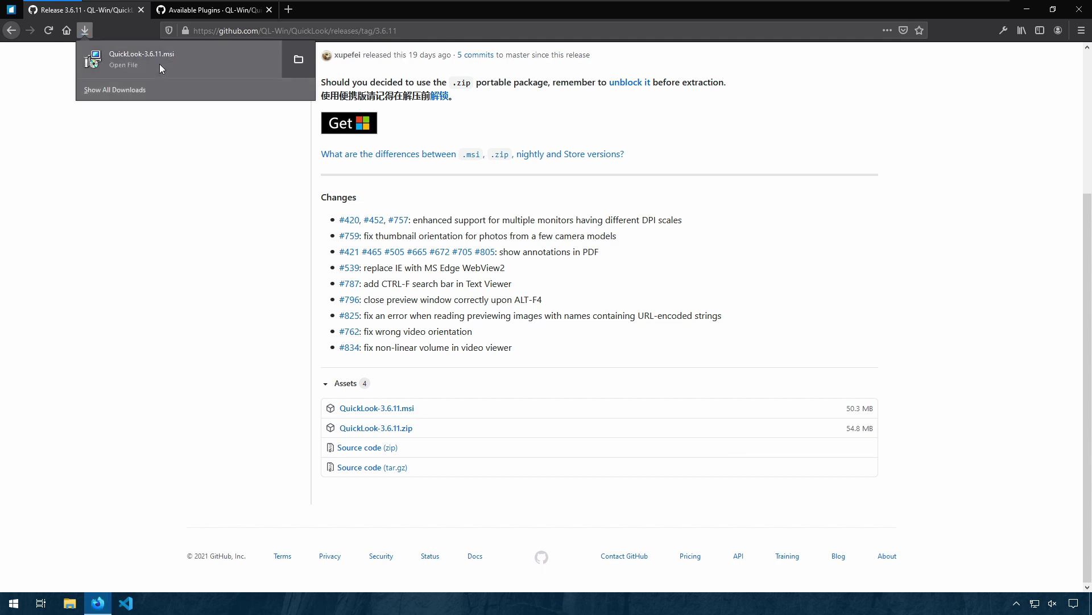
pyautogui.click(160, 63)
pyautogui.click(521, 320)
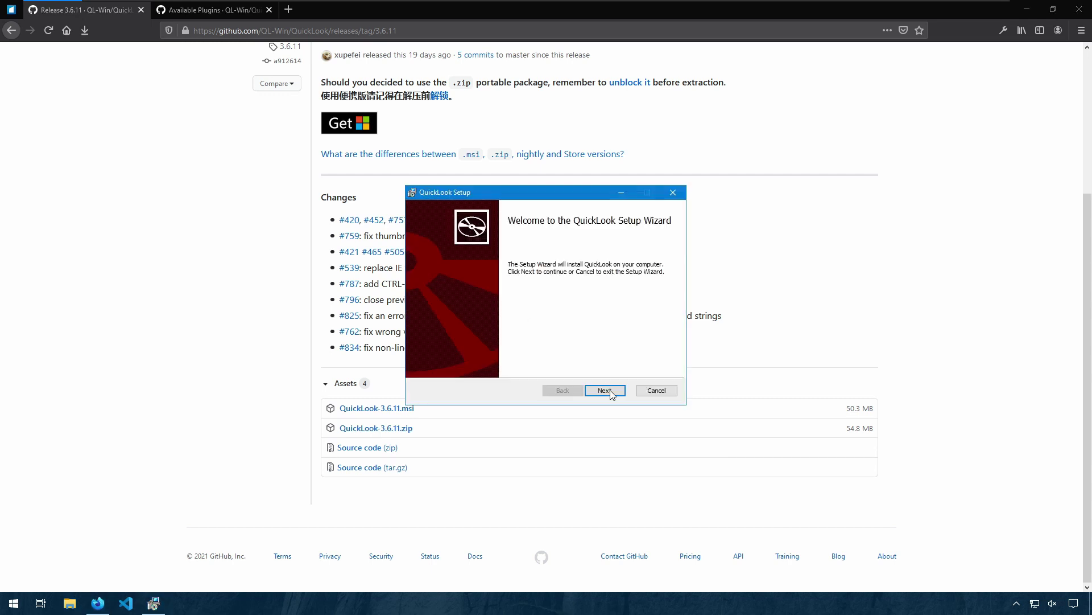
# - Install QuickLook with the license accepted and the default destination folder, then finish setup
pyautogui.click(614, 393)
pyautogui.click(488, 367)
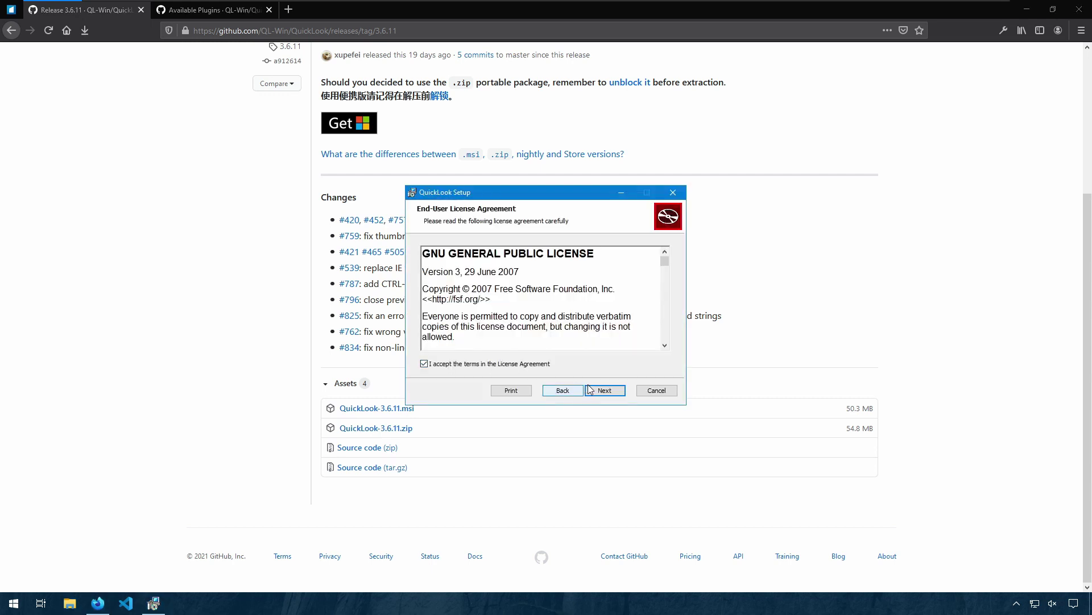
pyautogui.click(601, 390)
pyautogui.click(601, 390)
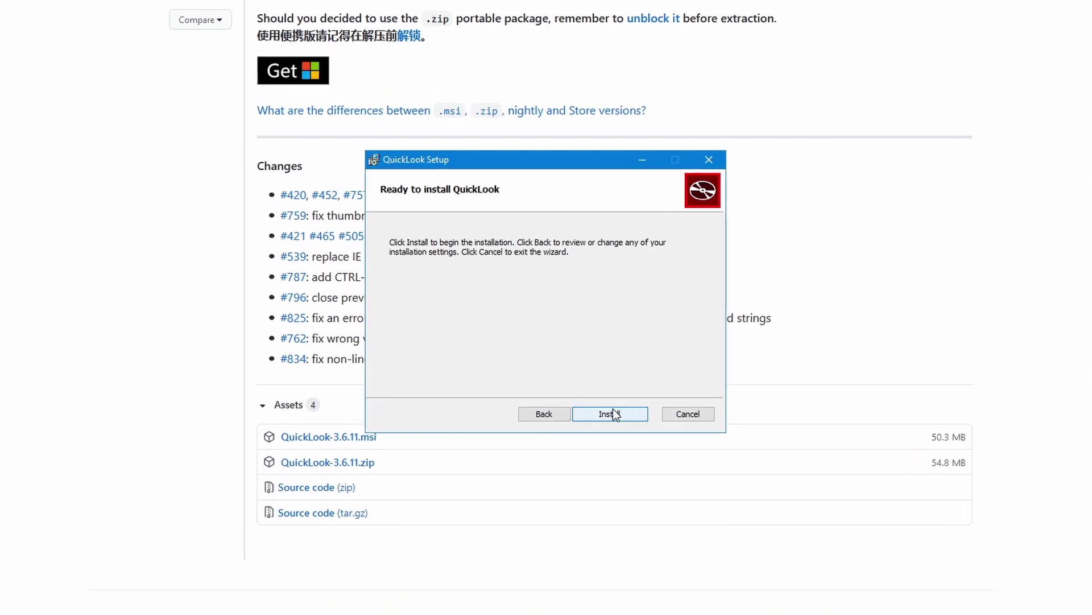
pyautogui.click(622, 428)
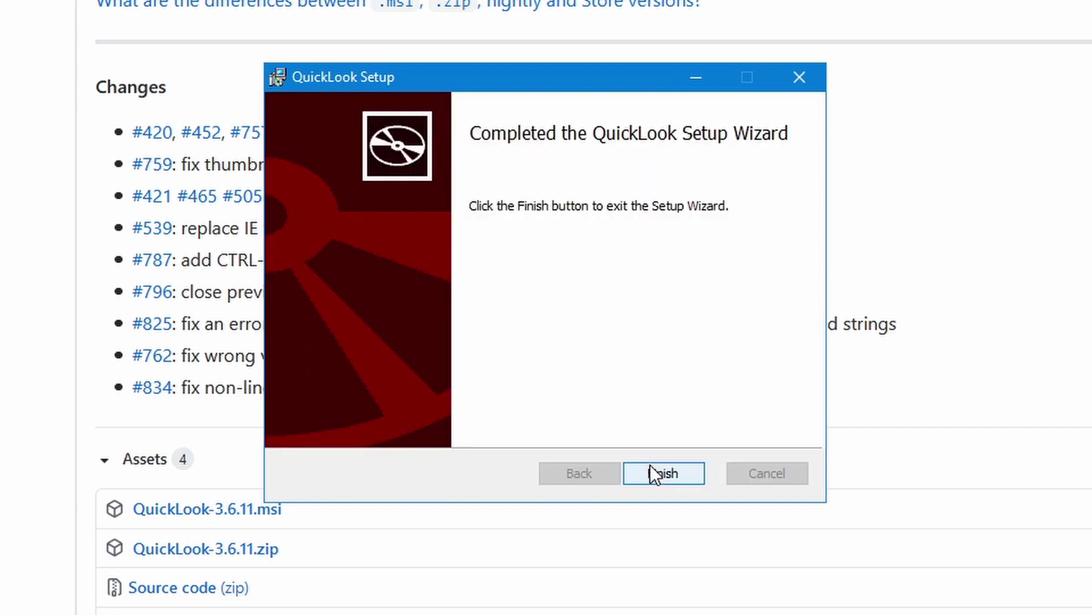
pyautogui.click(650, 466)
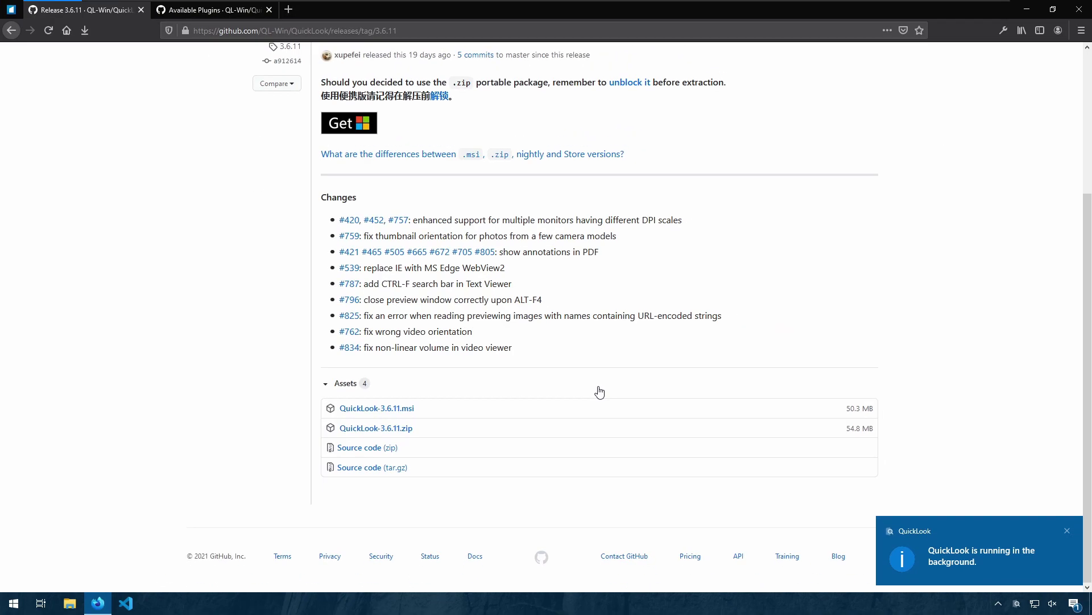
# - Go from the 3.6.11 release to the repository README and follow its 'plugins' link to the wiki list
pyautogui.scroll(5, 600, 392)
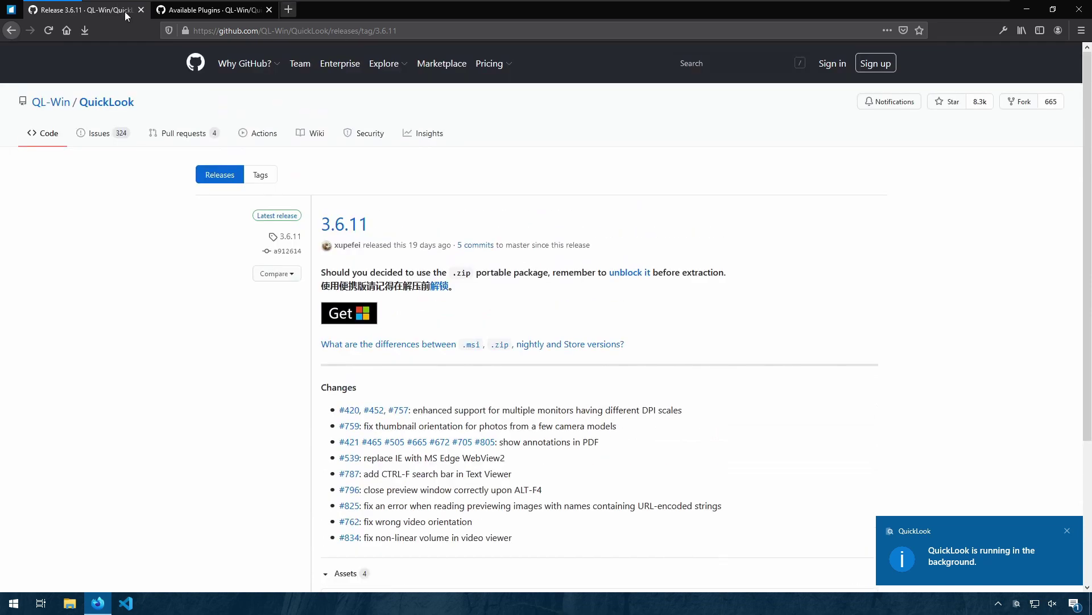
pyautogui.click(182, 15)
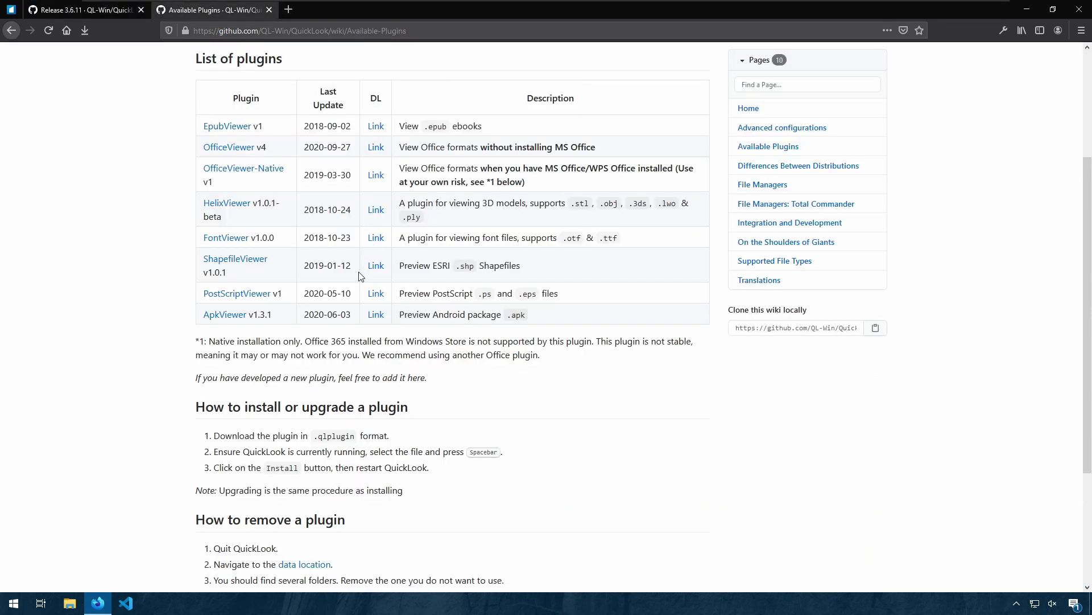
pyautogui.click(85, 10)
pyautogui.scroll(-2, 169, 84)
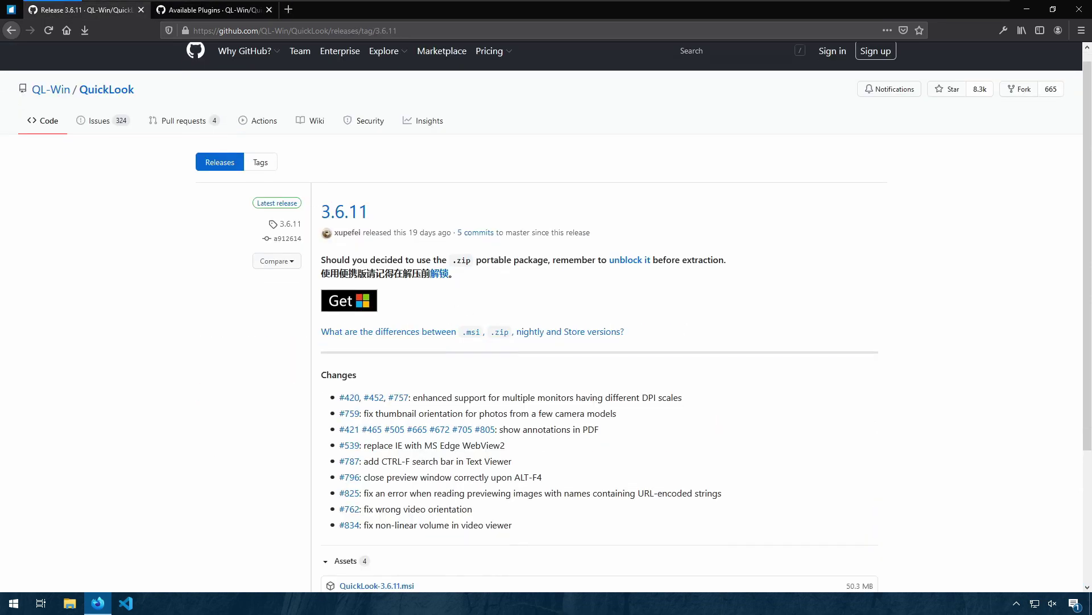
pyautogui.click(104, 46)
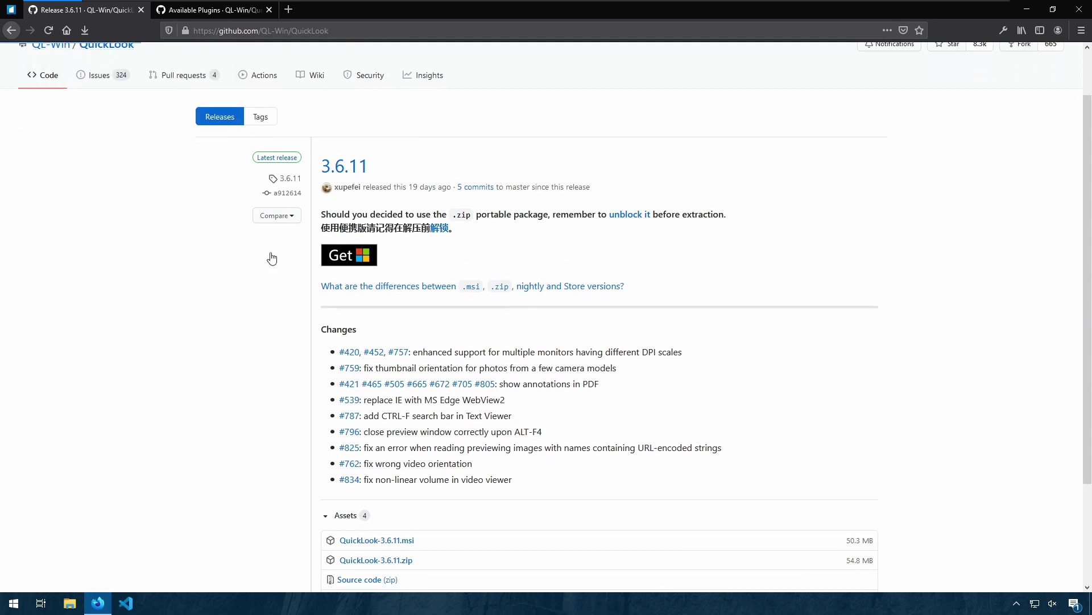
pyautogui.scroll(-9, 480, 421)
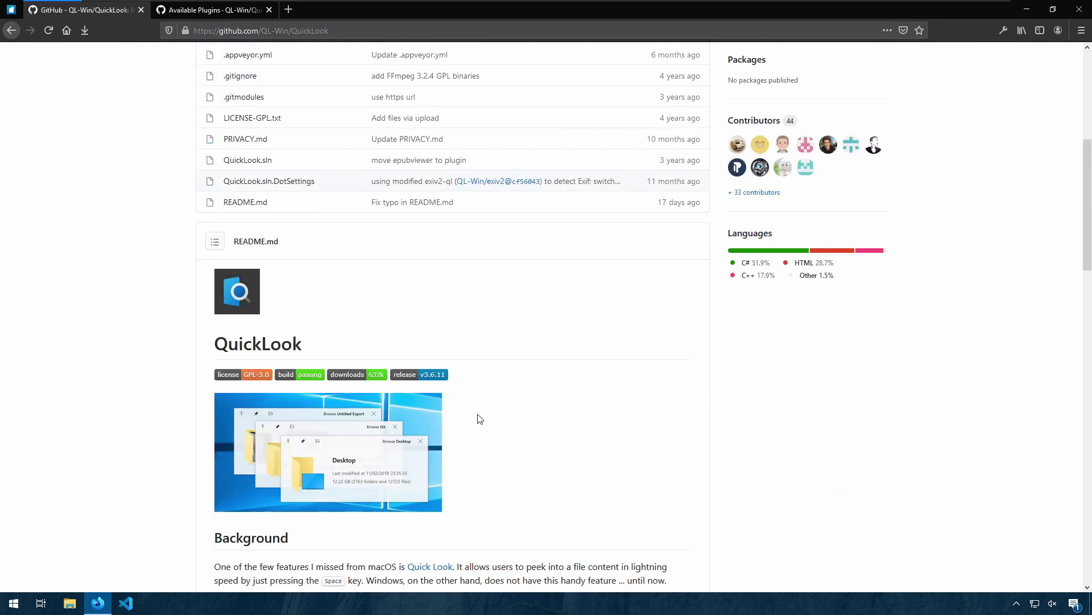
pyautogui.scroll(-4, 480, 419)
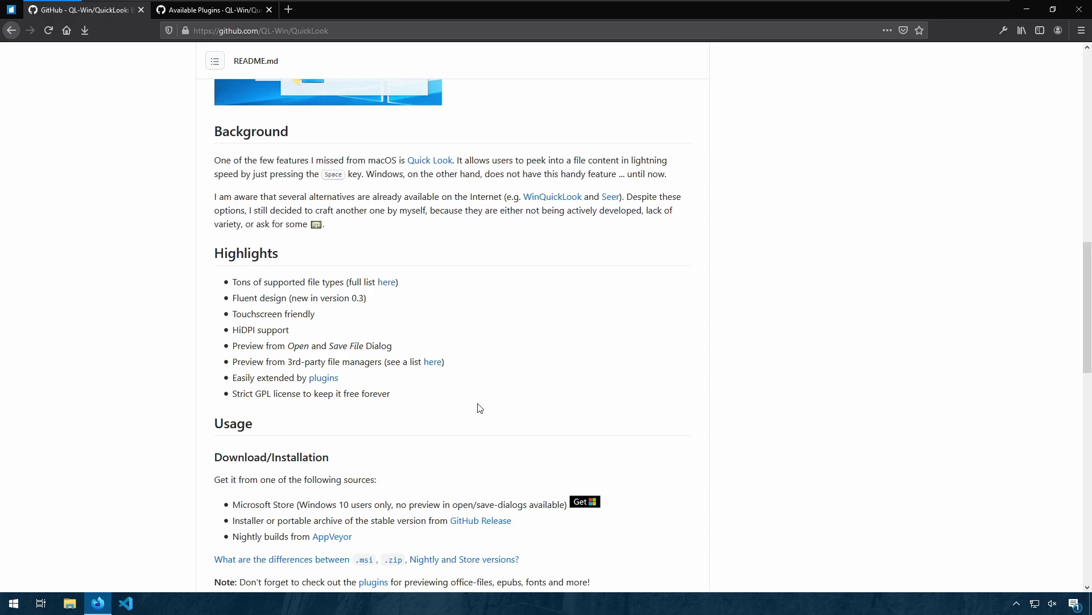
pyautogui.click(322, 378)
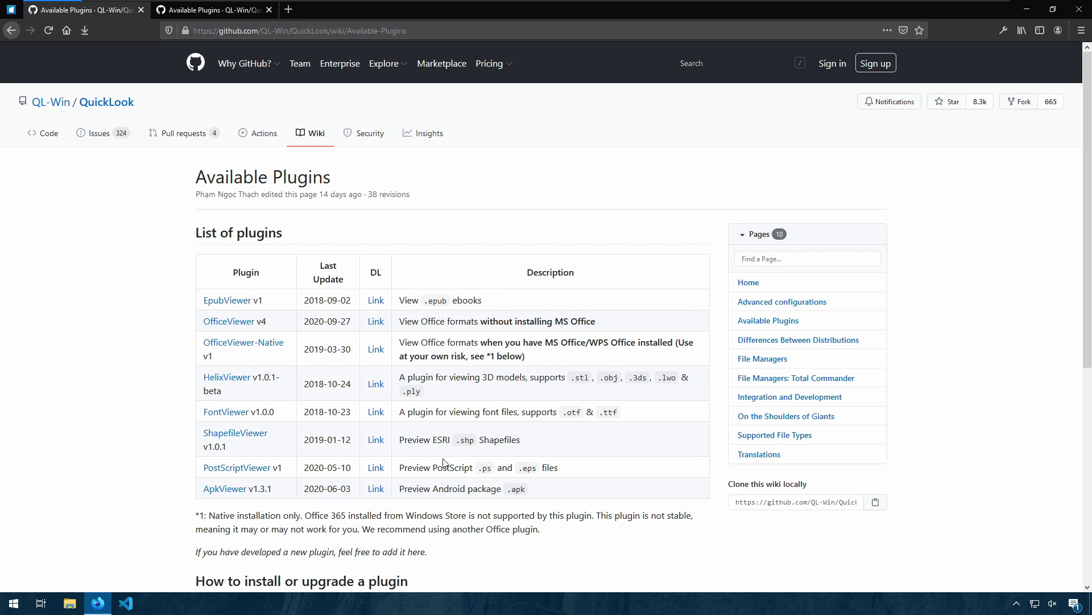
pyautogui.scroll(-1, 307, 427)
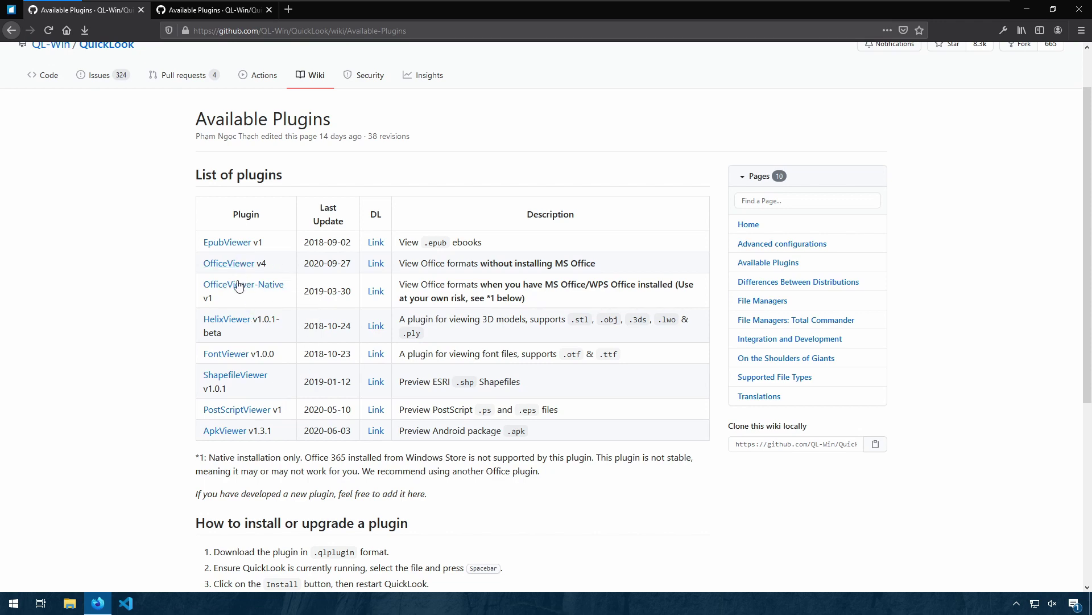
# - Download QuickLook.Plugin.FontViewer.qlplugin from the FontViewer 1.0.0 release and return to the plugin list
pyautogui.click(376, 353)
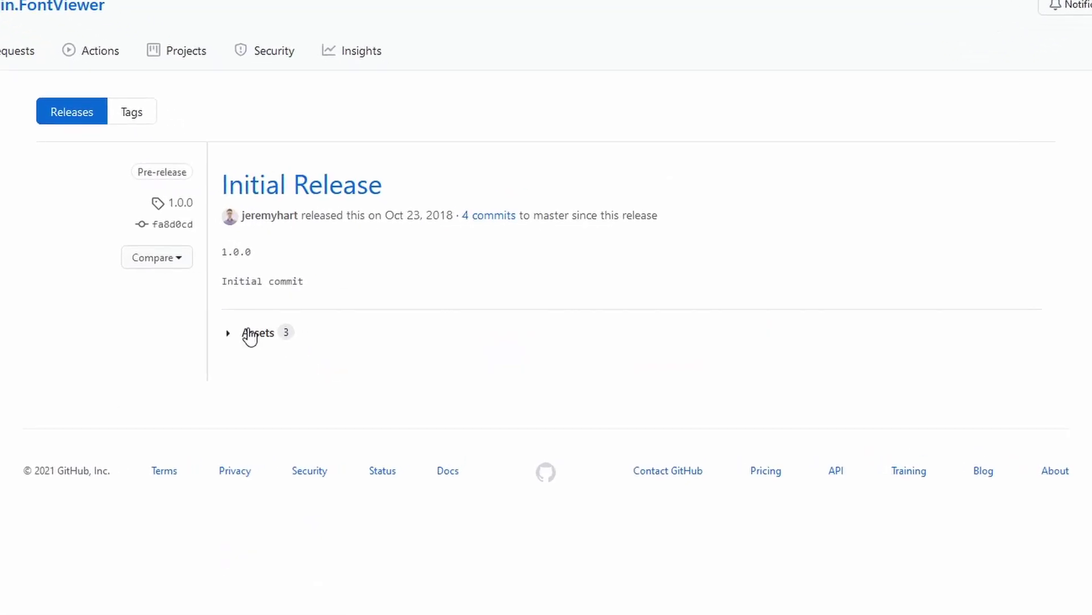
pyautogui.click(310, 328)
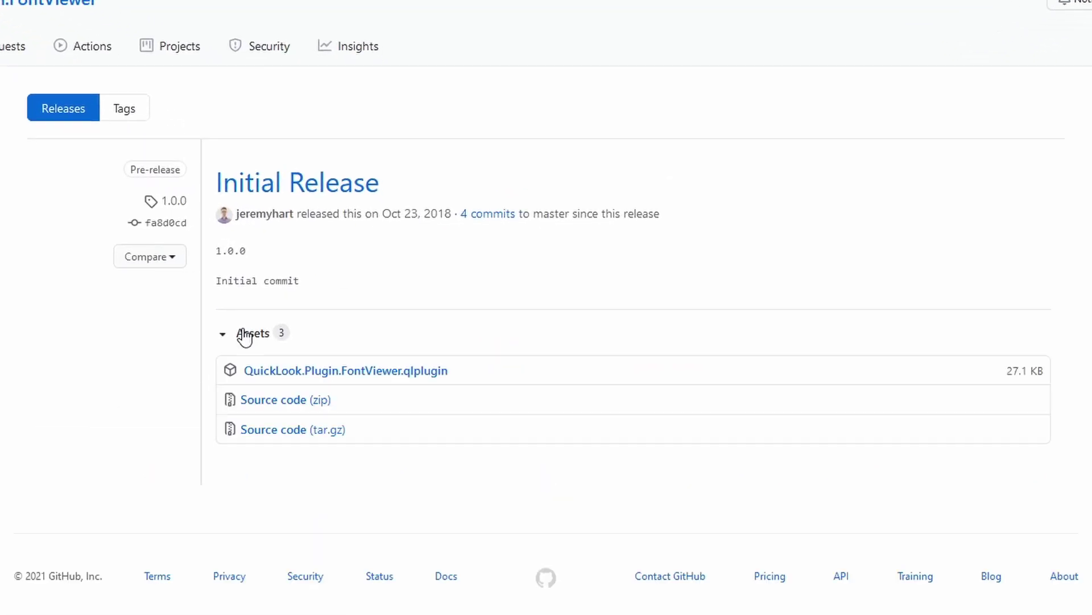
pyautogui.click(344, 378)
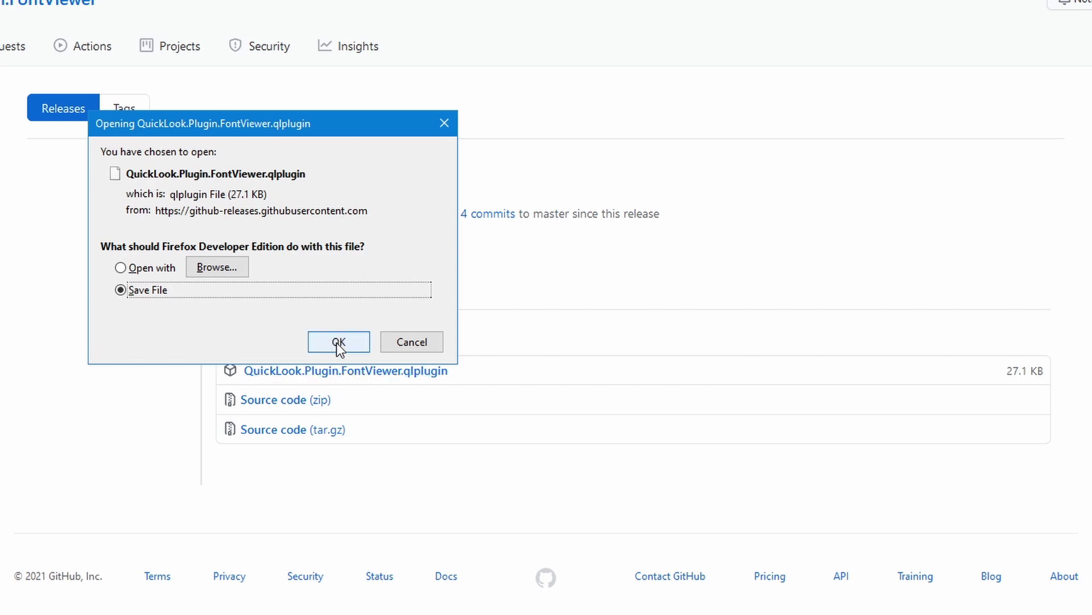
pyautogui.click(339, 345)
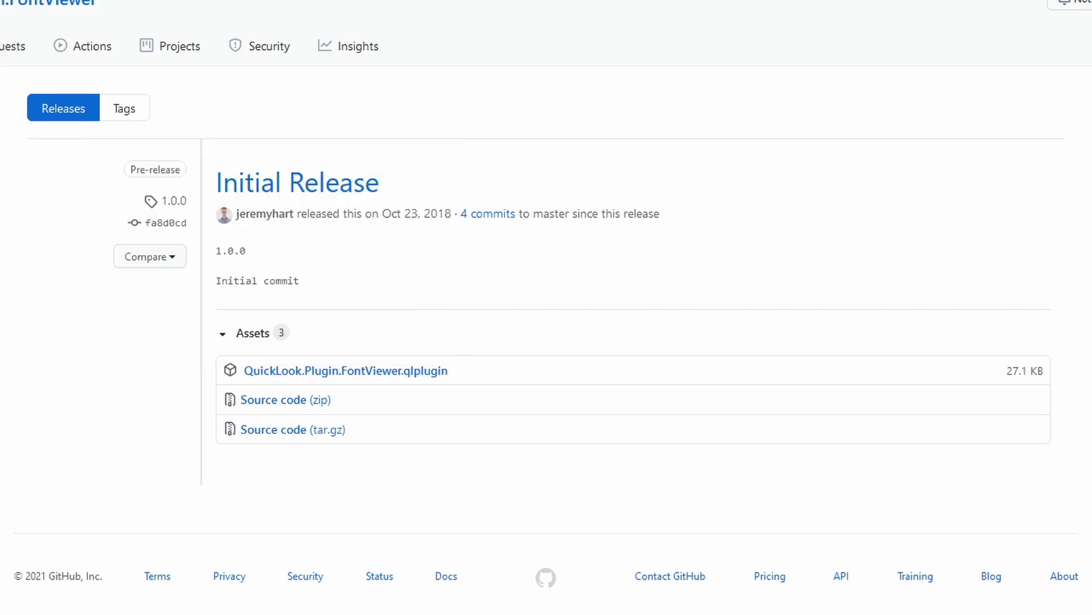
pyautogui.hotkey('alt', 'Left')
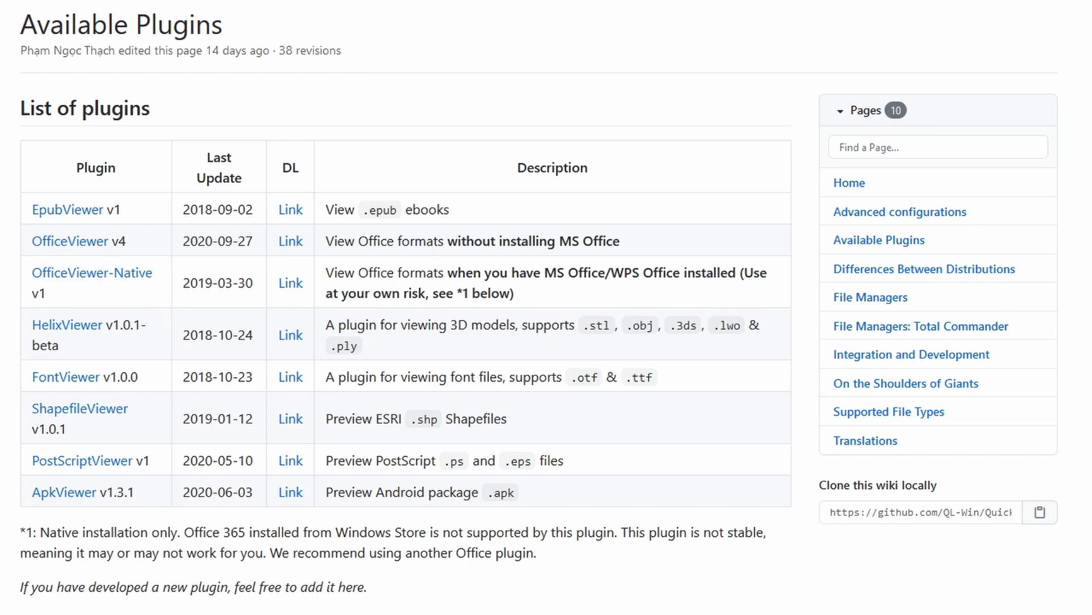
# - Save QuickLook.Plugin.OfficeViewer.qlplugin from the OfficeViewer v4 release via its DL Link
pyautogui.moveTo(325, 241); pyautogui.dragTo(632, 246)
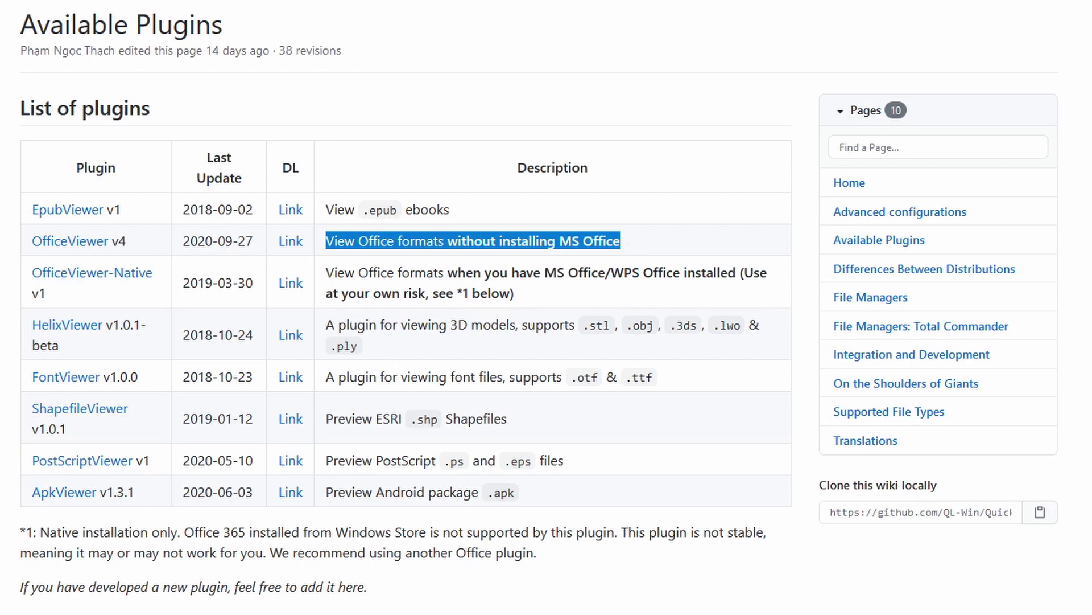
pyautogui.click(325, 269)
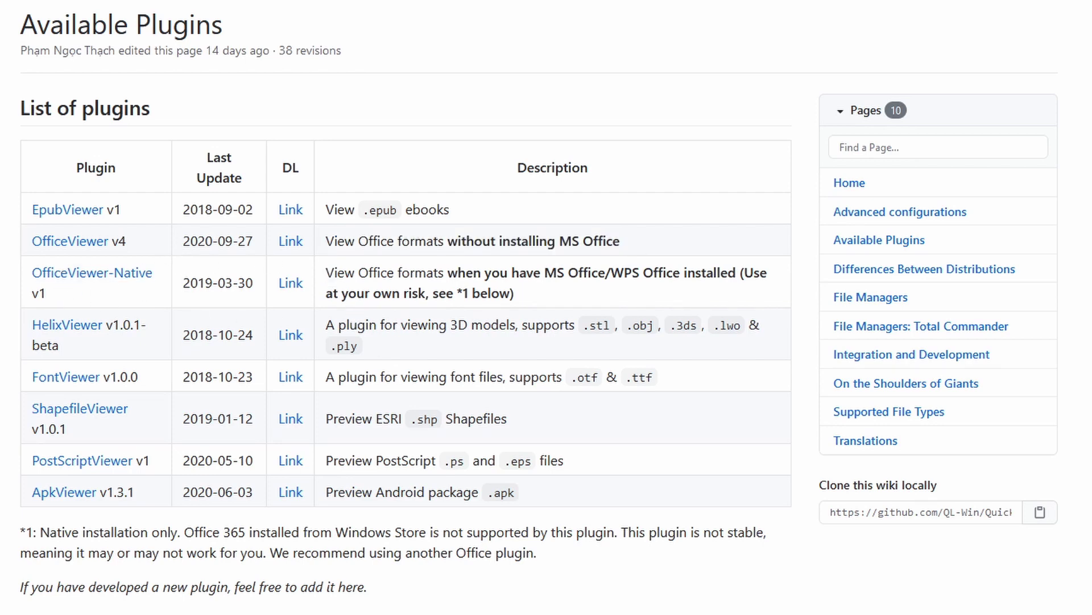
pyautogui.click(87, 245)
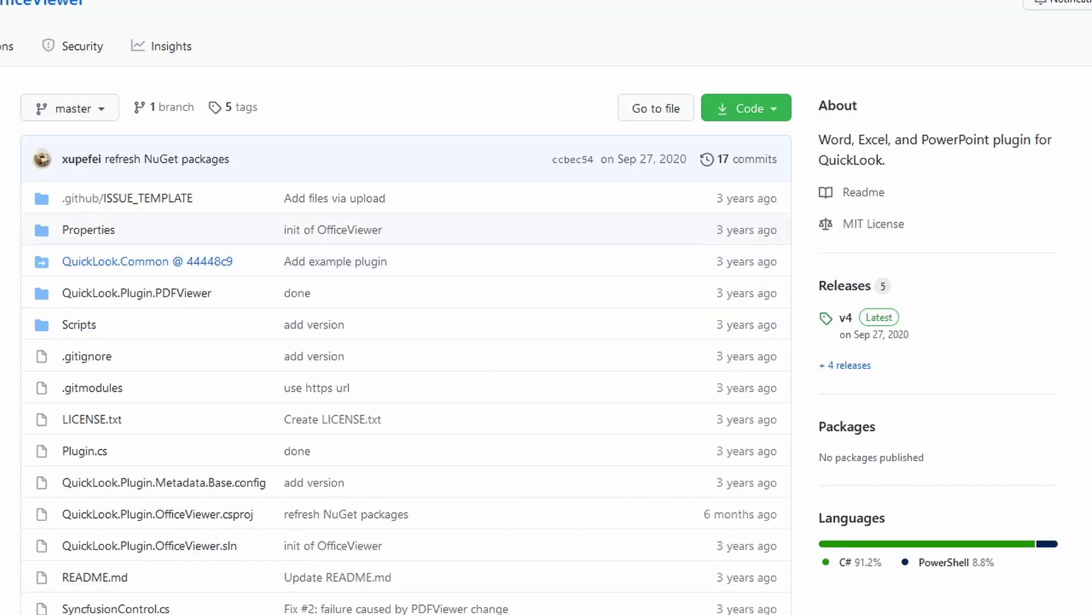
pyautogui.hotkey('alt', 'Left')
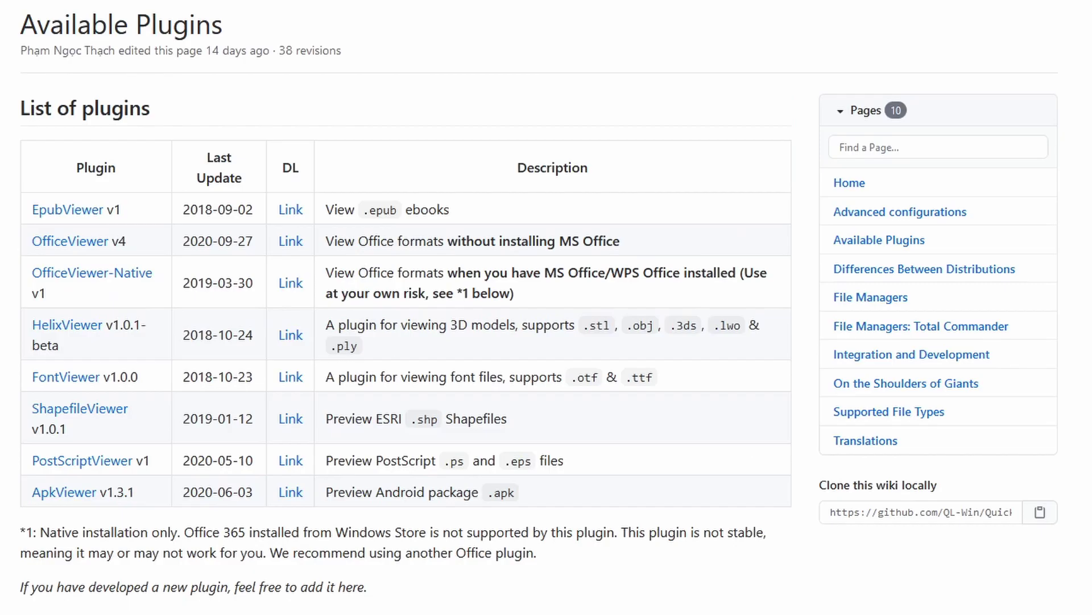
pyautogui.click(291, 244)
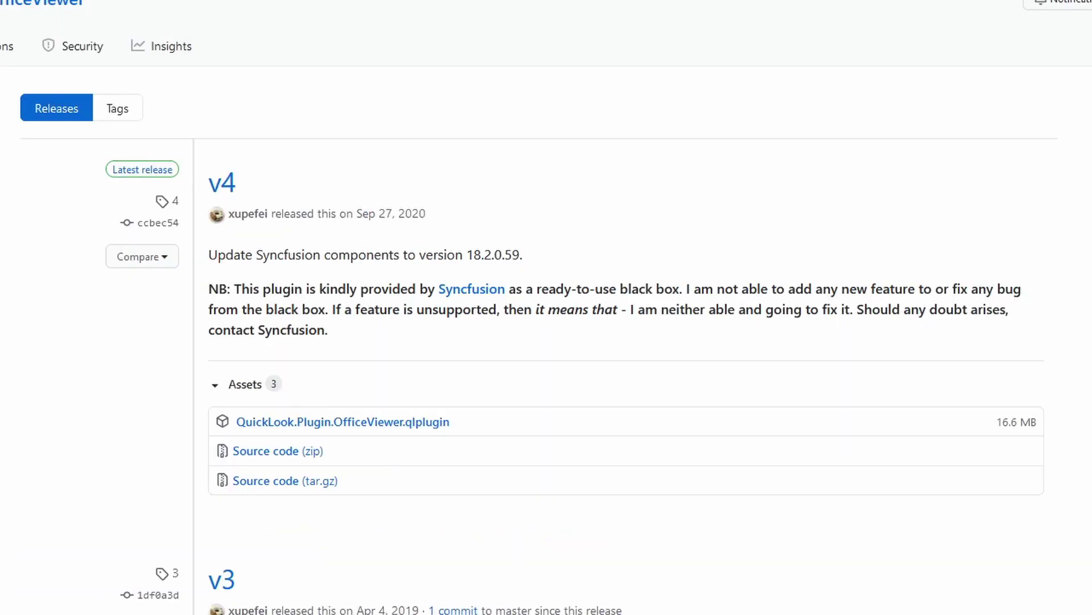
pyautogui.click(331, 424)
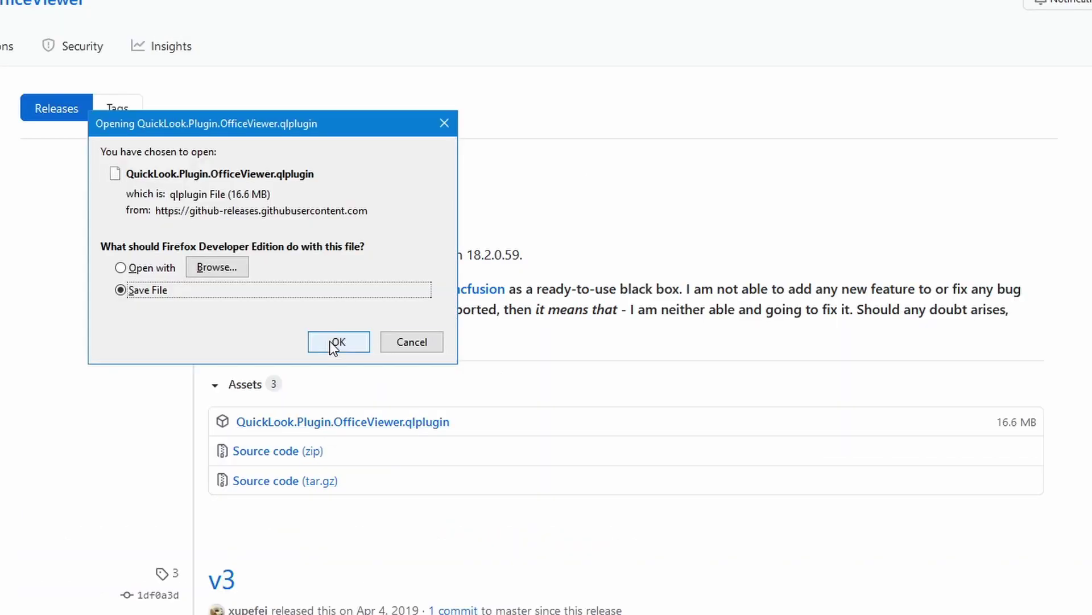
pyautogui.click(336, 342)
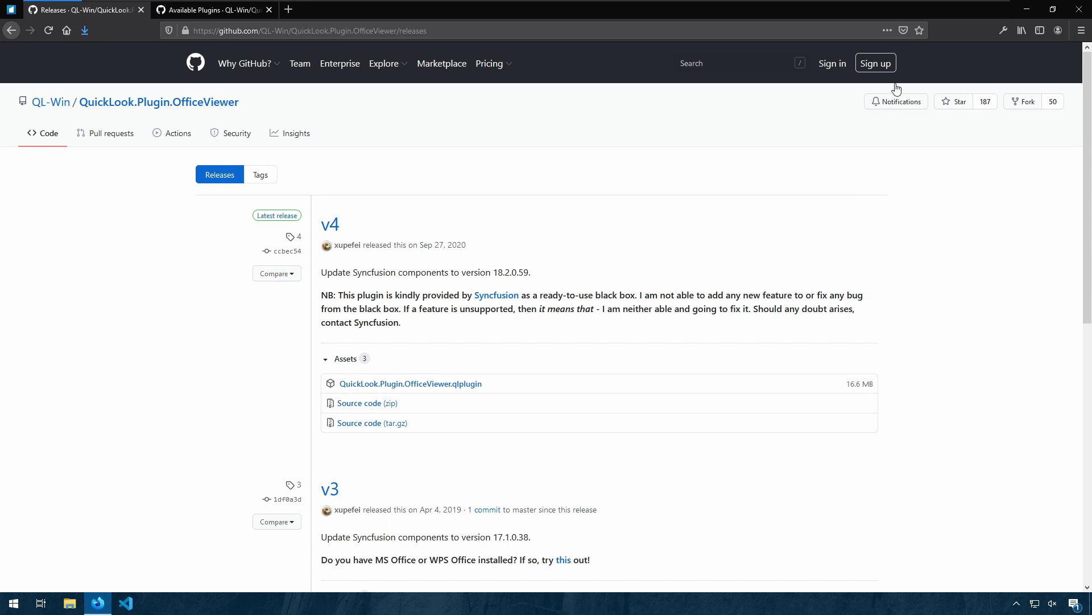
# - Open the Files folder from the desktop, then preview and close waterfall.jpg in QuickLook
pyautogui.click(1029, 13)
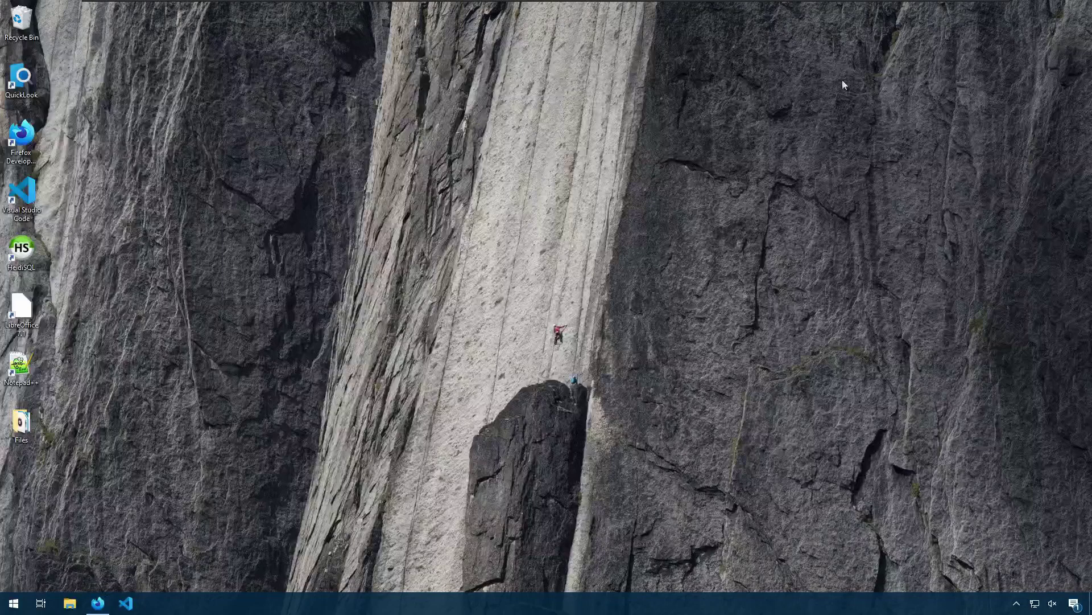
pyautogui.doubleClick(15, 436)
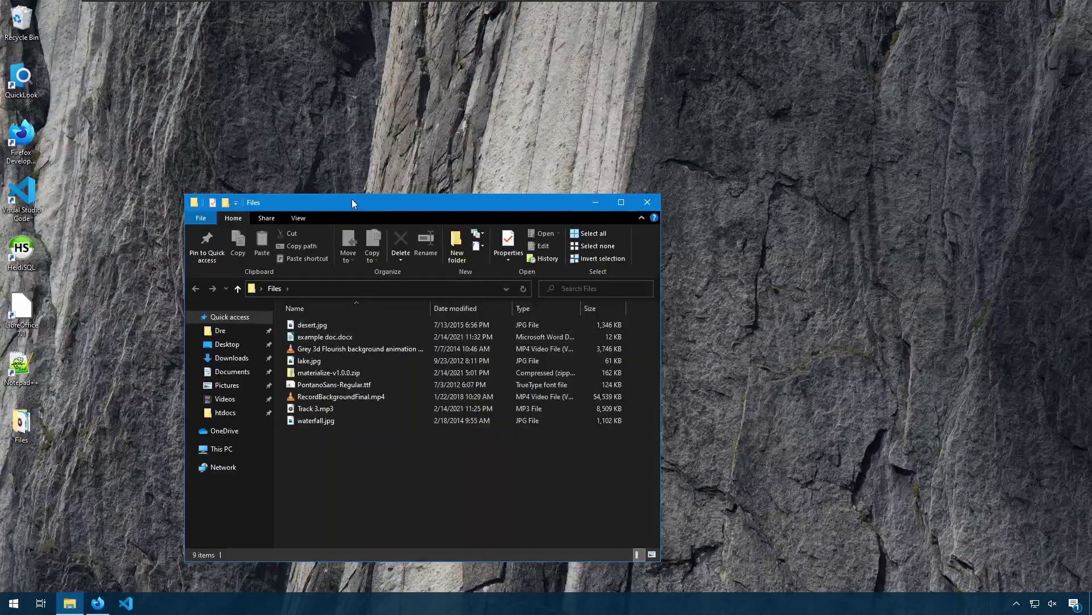
pyautogui.moveTo(352, 199); pyautogui.dragTo(750, 186)
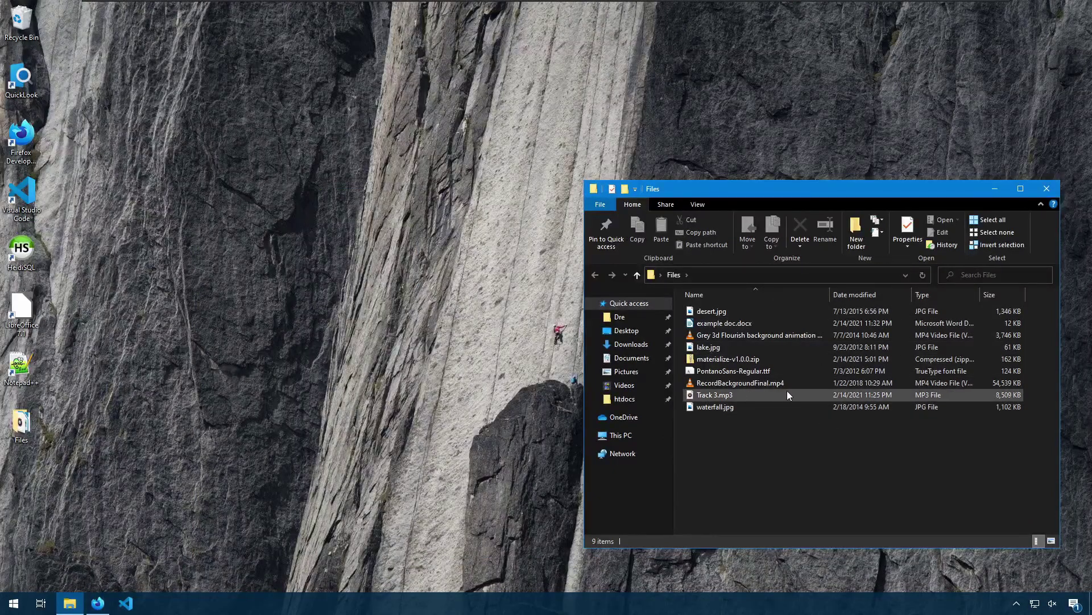
pyautogui.click(777, 369)
pyautogui.click(735, 407)
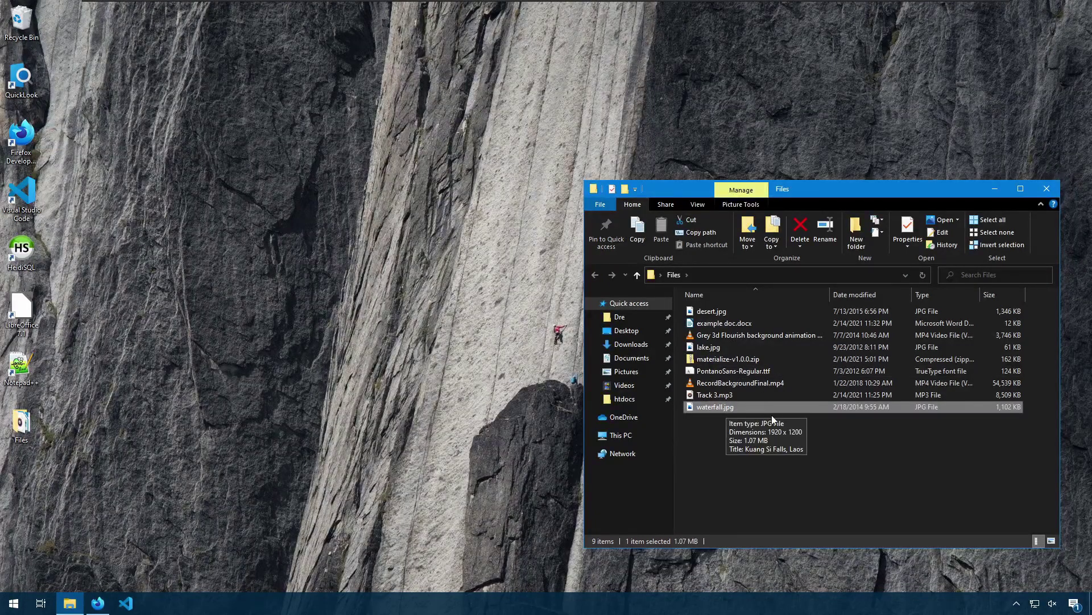
pyautogui.press('space')
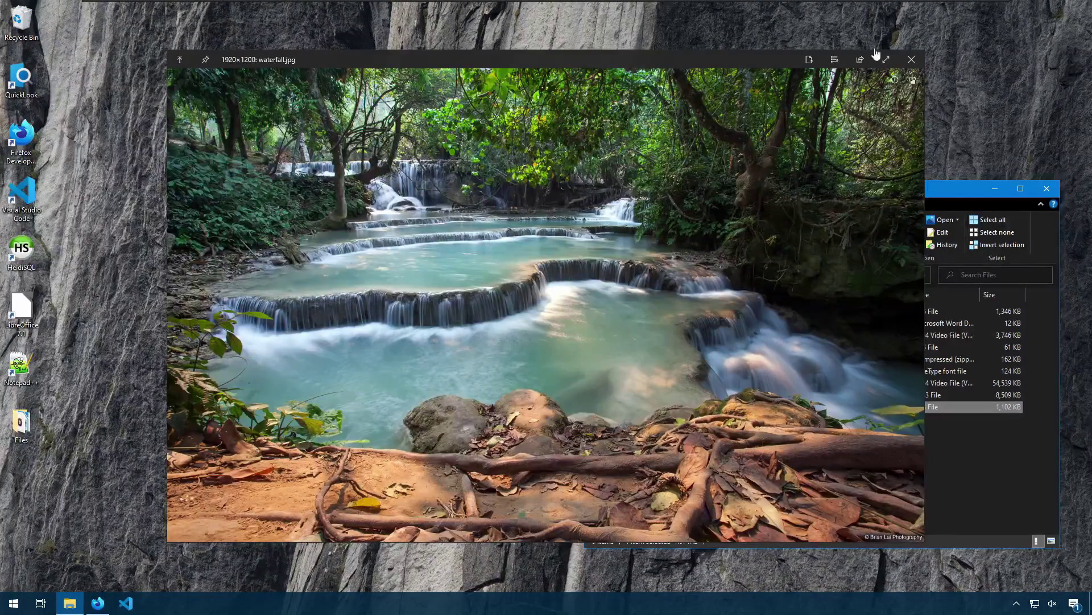
pyautogui.click(911, 59)
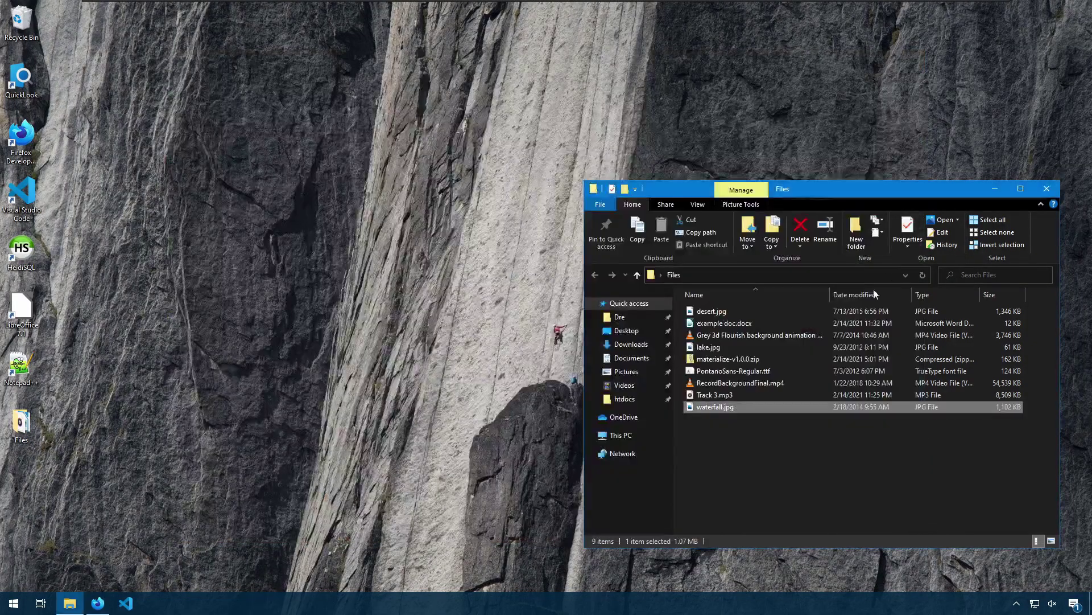
# - Preview example doc.docx in QuickLook
pyautogui.click(770, 323)
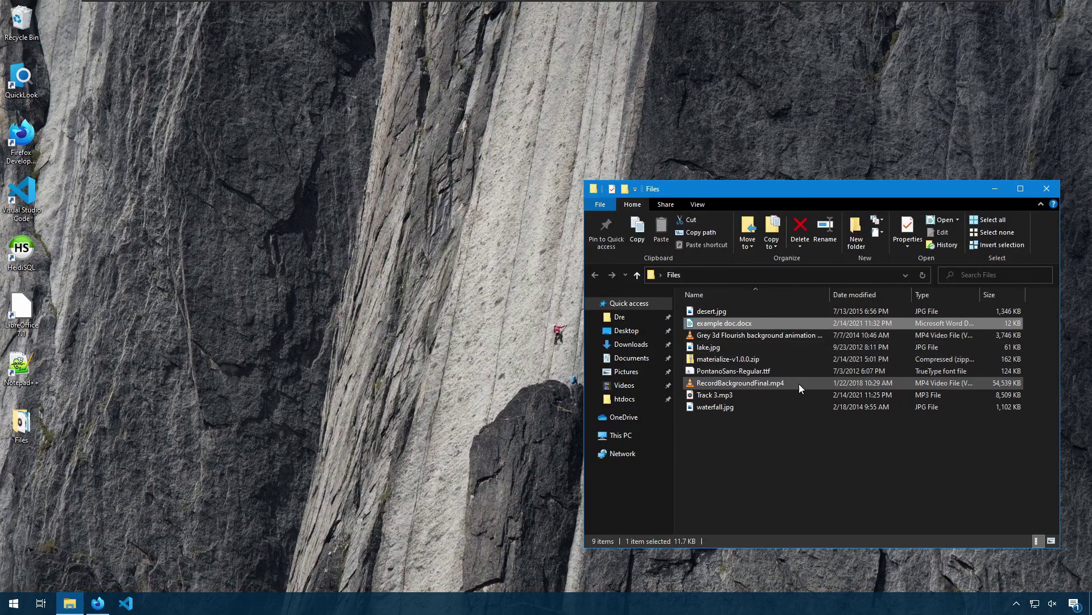
pyautogui.click(759, 311)
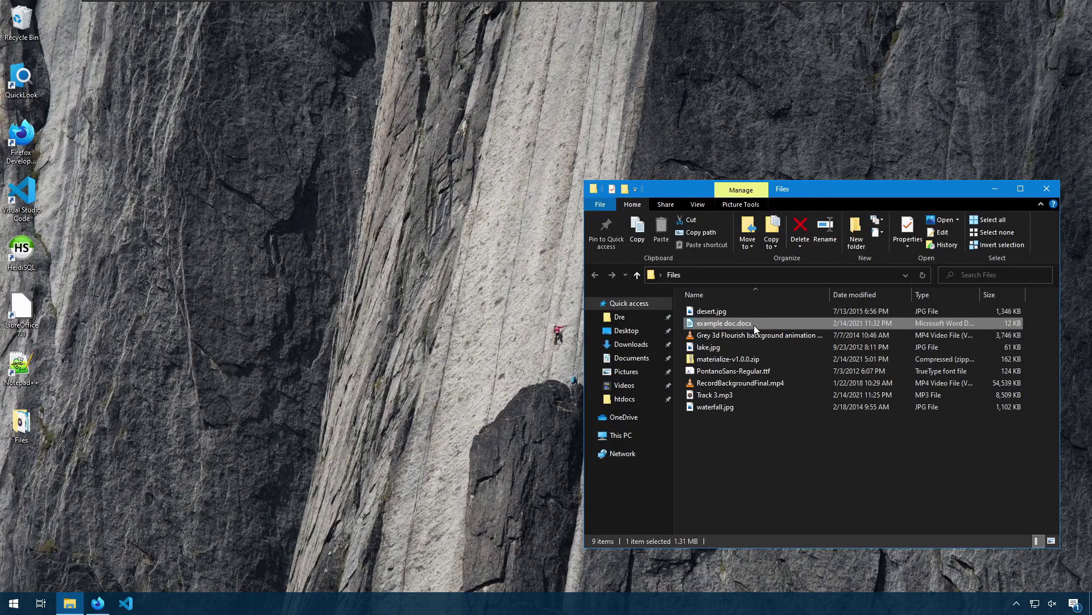
pyautogui.click(753, 326)
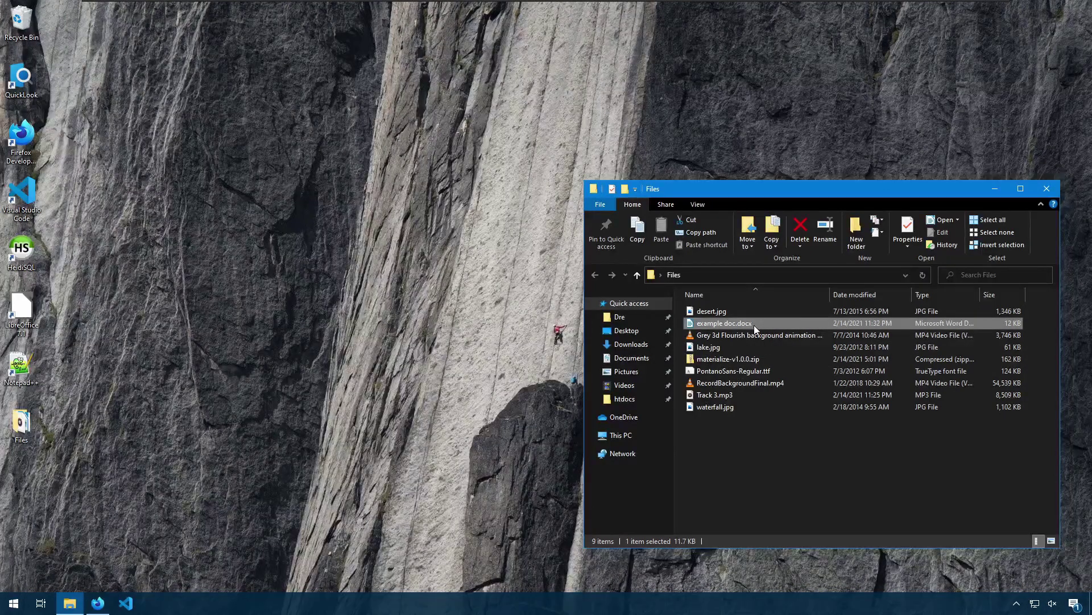
pyautogui.press('space')
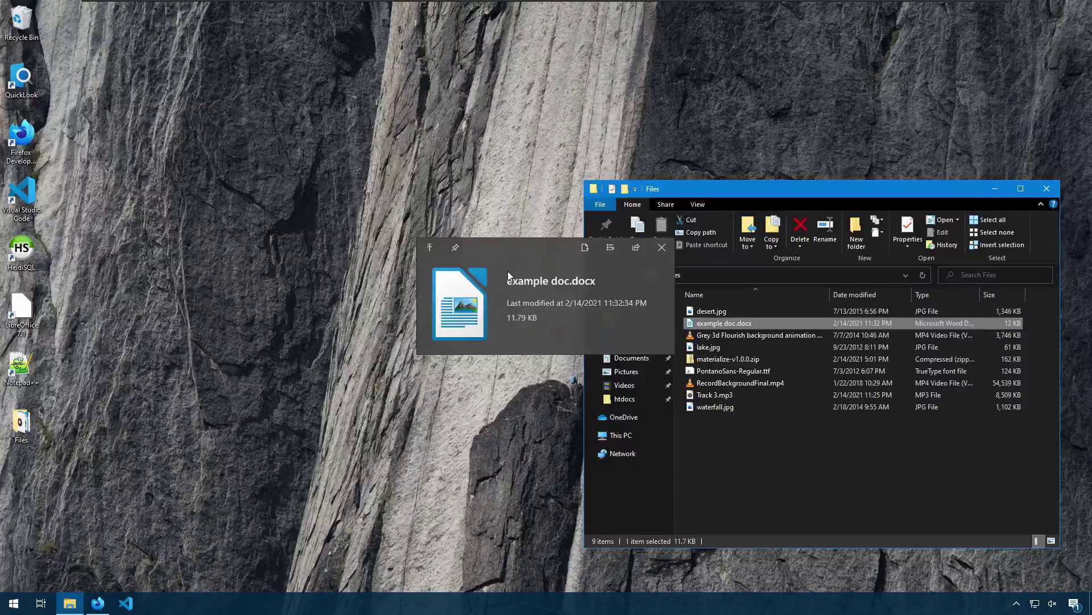
# - Close the Word preview, then preview and close the Grey 3d Flourish MP4 video
pyautogui.click(661, 250)
pyautogui.click(739, 335)
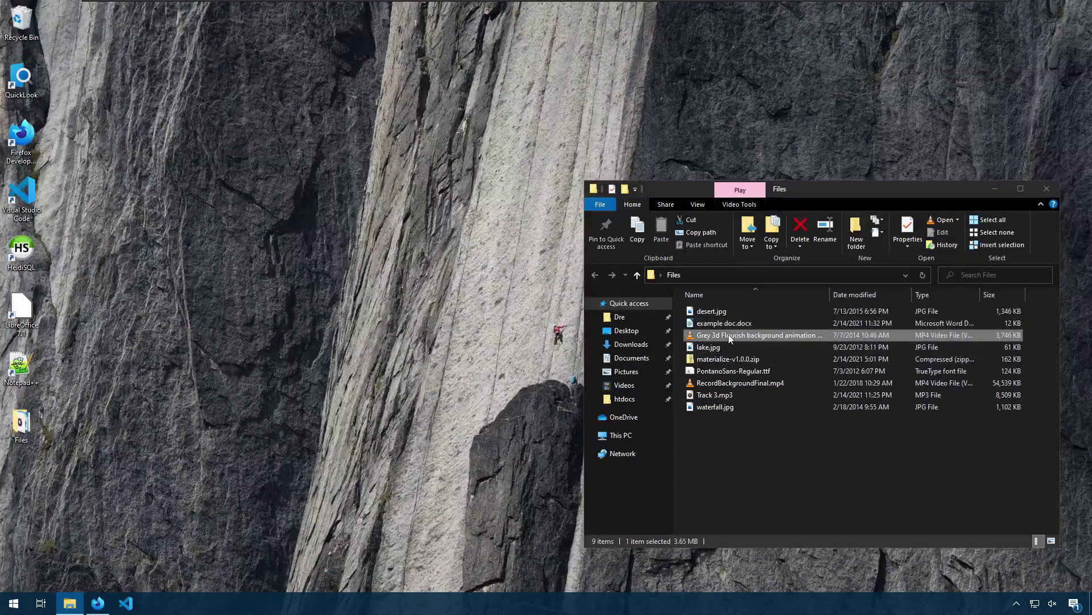
pyautogui.press('space')
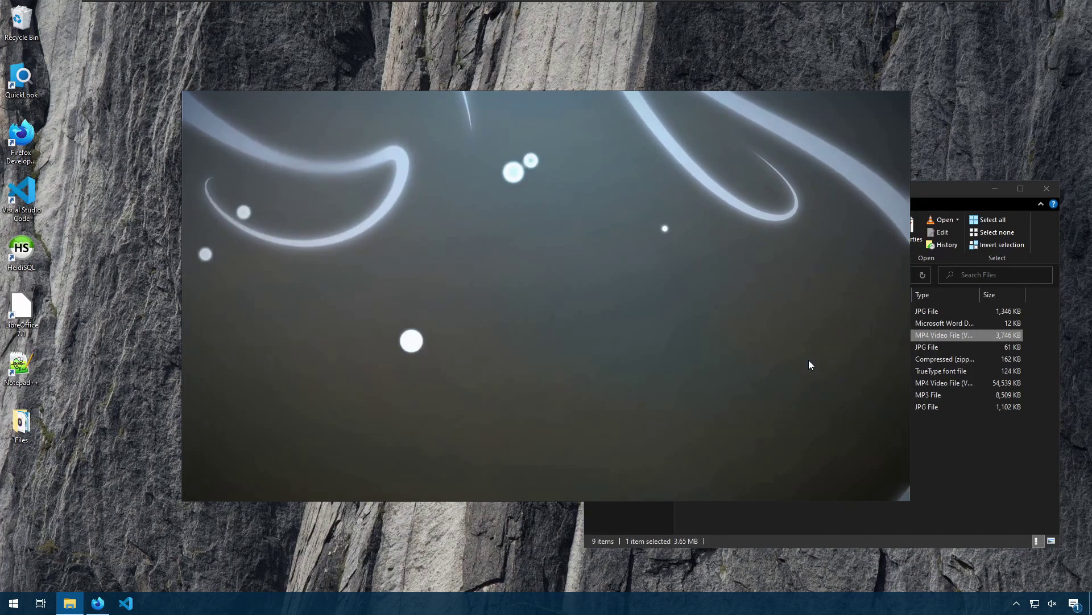
pyautogui.press('space')
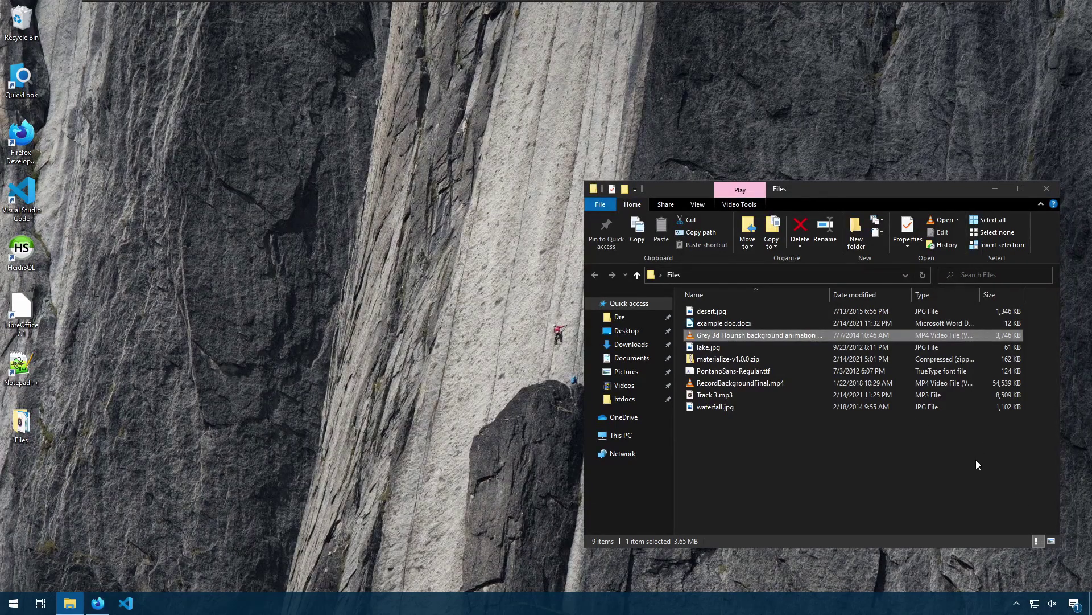
# - Preview materialize-v1.0.0.zip and expand its css and js folders in the archive tree
pyautogui.click(744, 363)
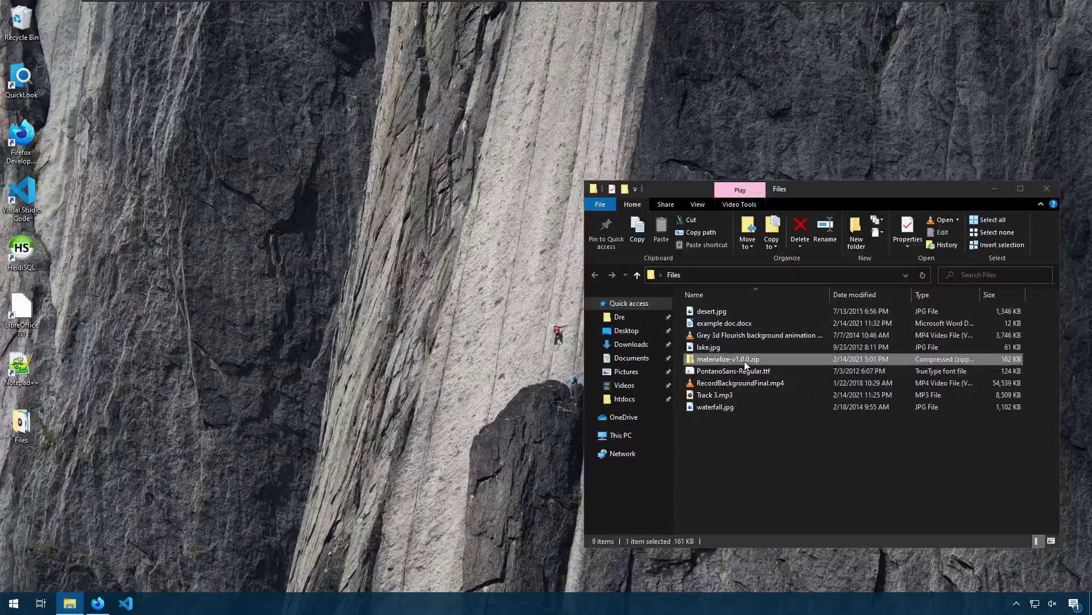
pyautogui.press('space')
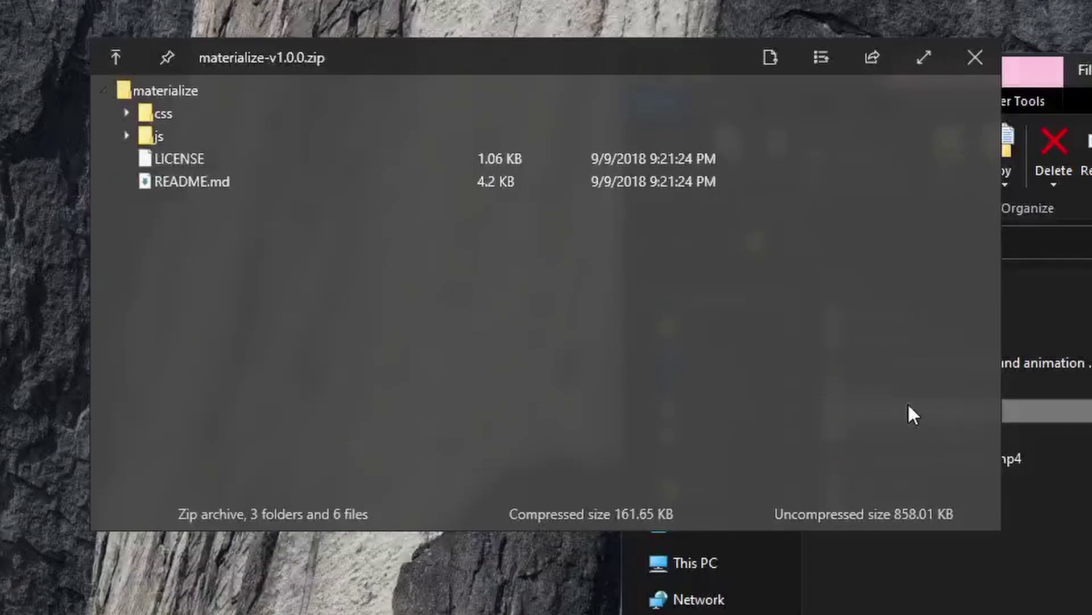
pyautogui.click(126, 98)
pyautogui.click(125, 114)
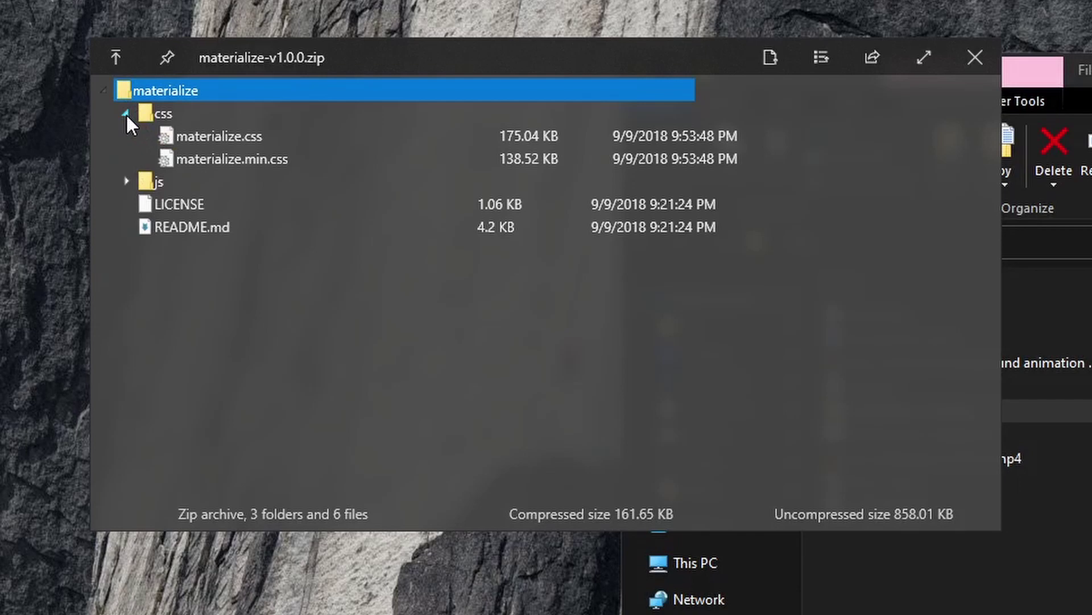
pyautogui.click(126, 182)
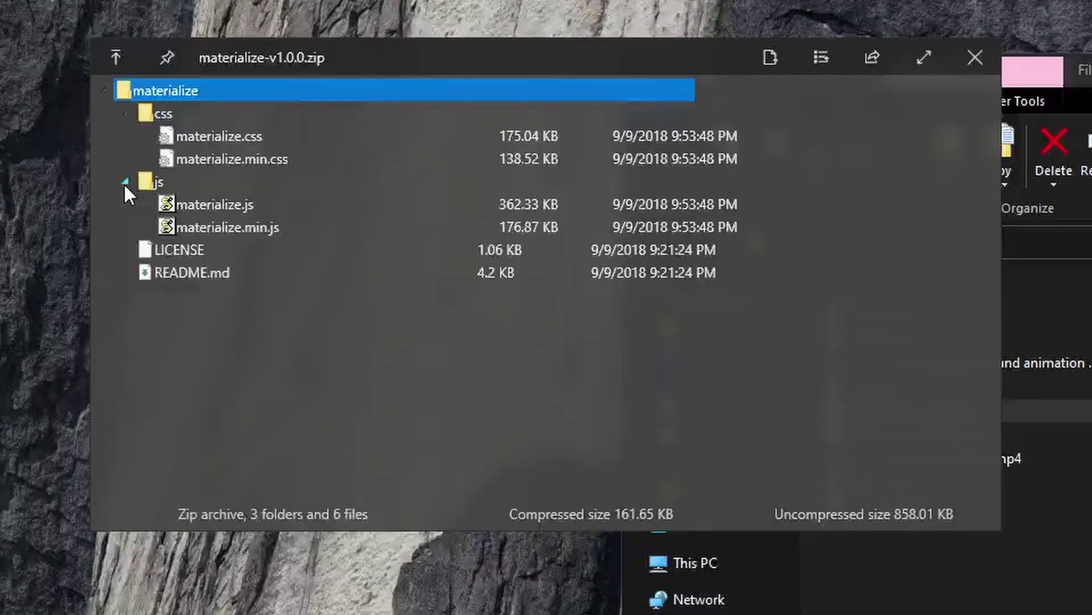
# - Select materialize.css, README.md and LICENSE in the archive, then close the preview
pyautogui.click(194, 136)
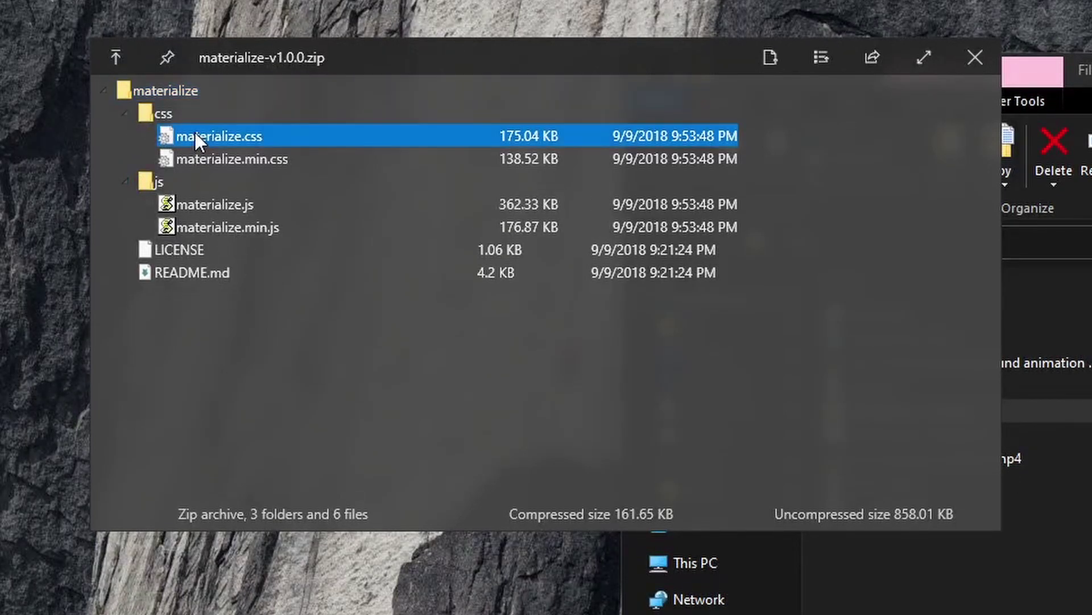
pyautogui.click(200, 161)
pyautogui.click(202, 268)
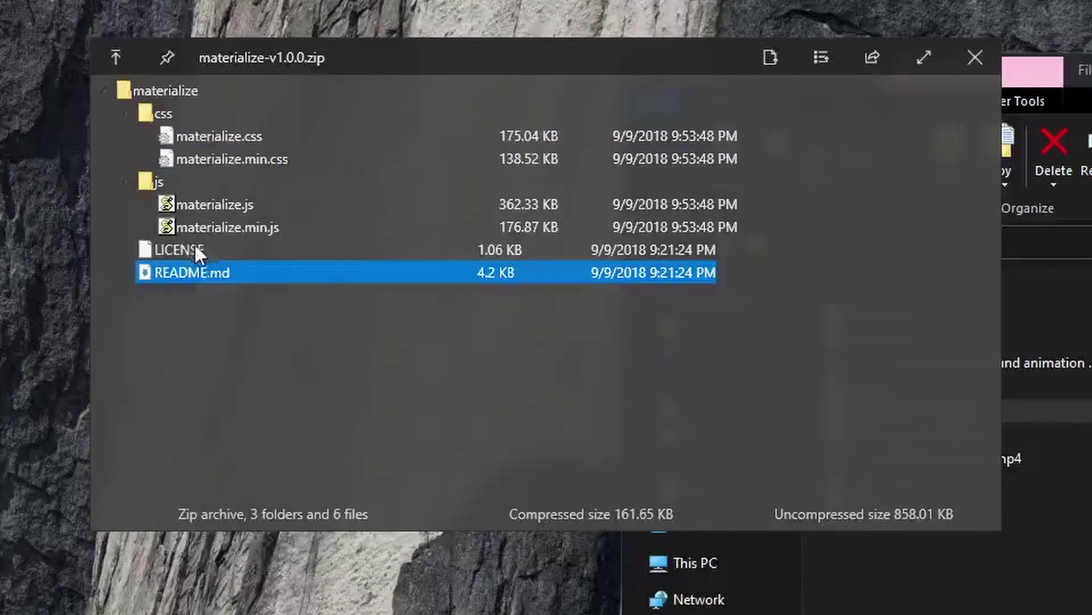
pyautogui.click(195, 244)
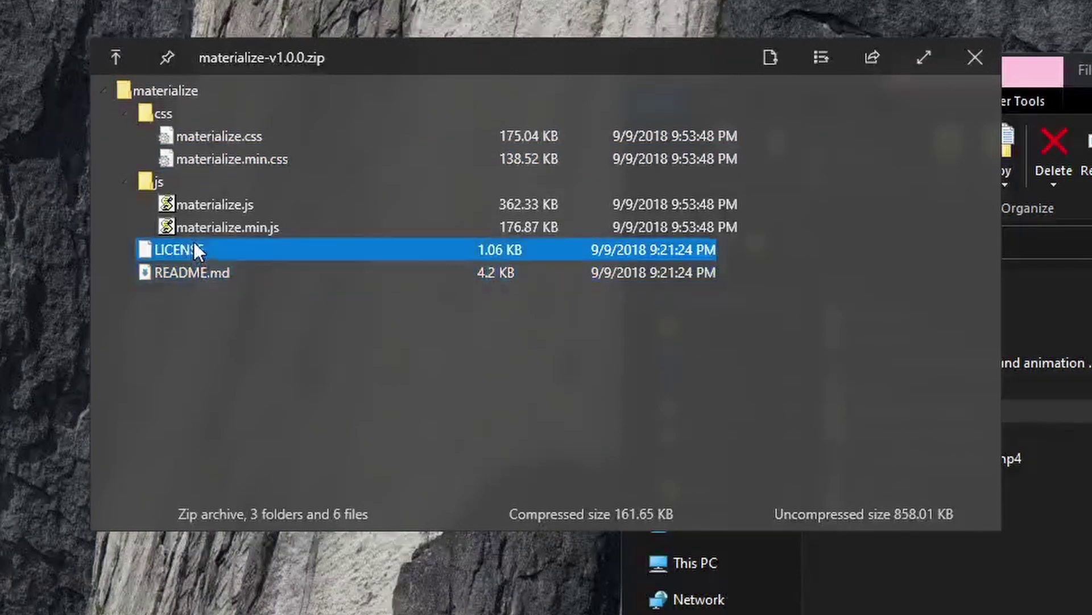
pyautogui.click(104, 89)
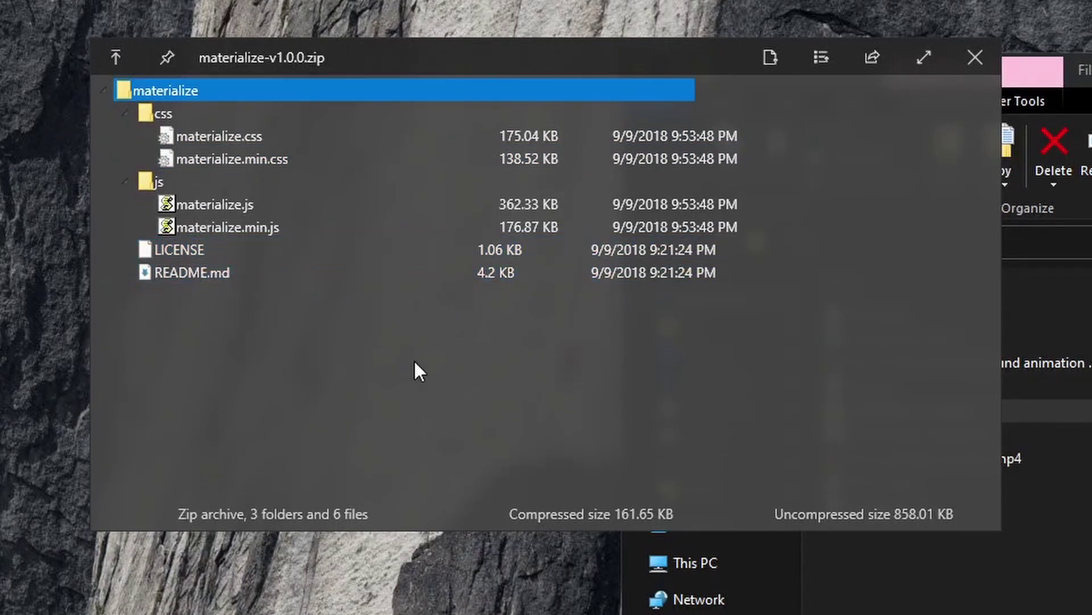
pyautogui.press('Escape')
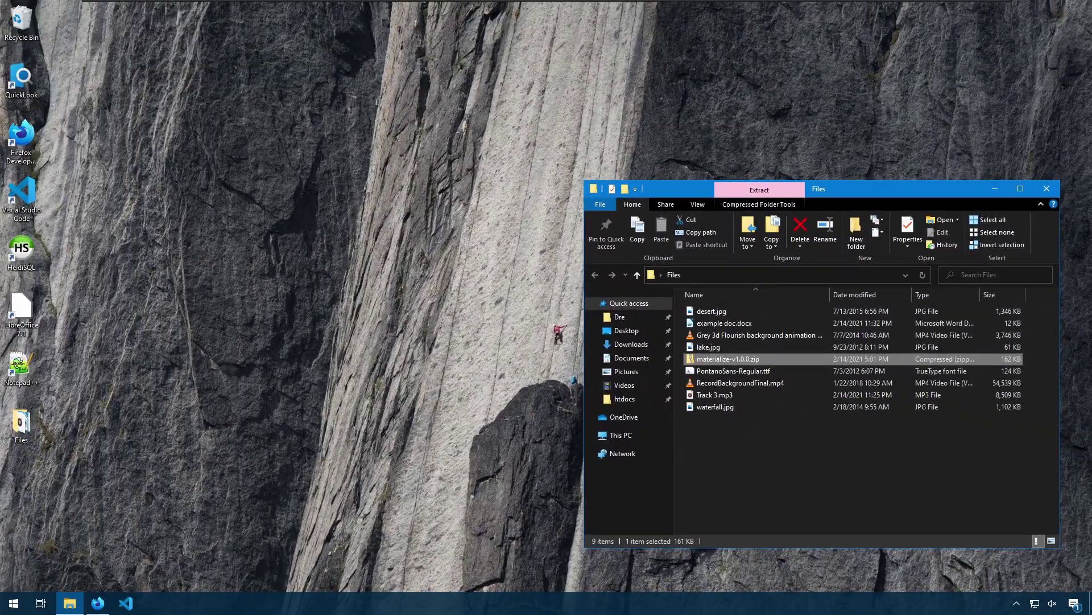
# - Preview RecordBackgroundFinal.mp4, seek back to about 00:05, pause and resume, and turn on Loop
pyautogui.click(723, 383)
pyautogui.press('space')
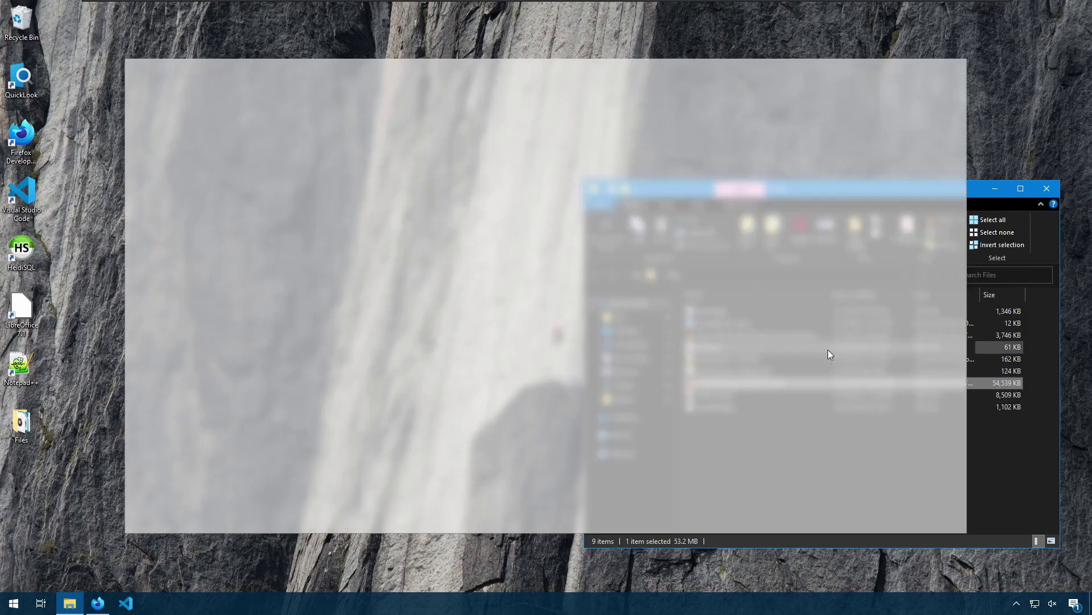
pyautogui.moveTo(804, 342)
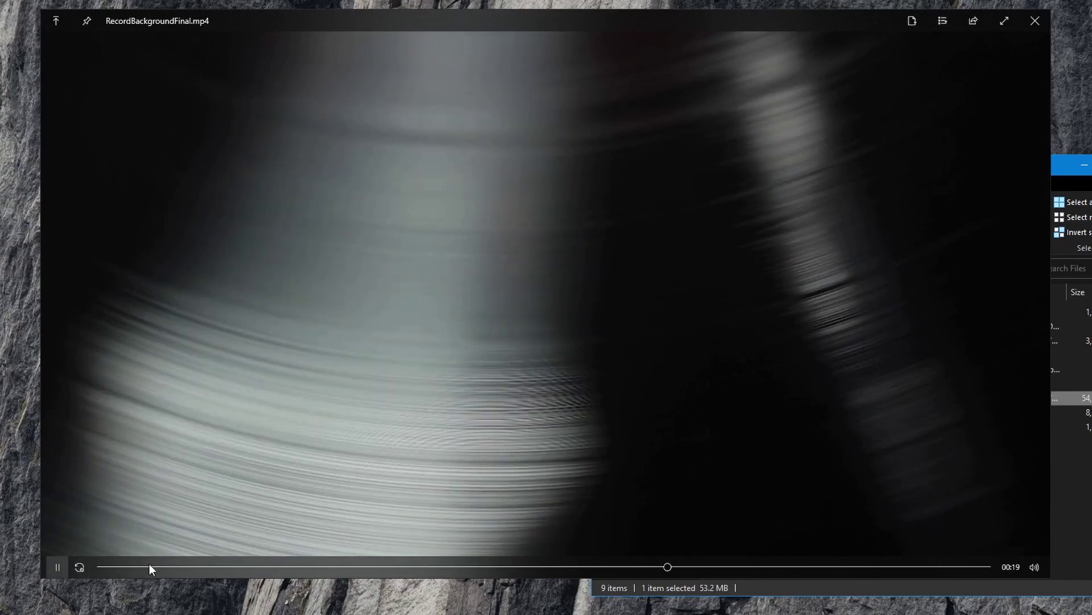
pyautogui.click(231, 563)
pyautogui.click(256, 566)
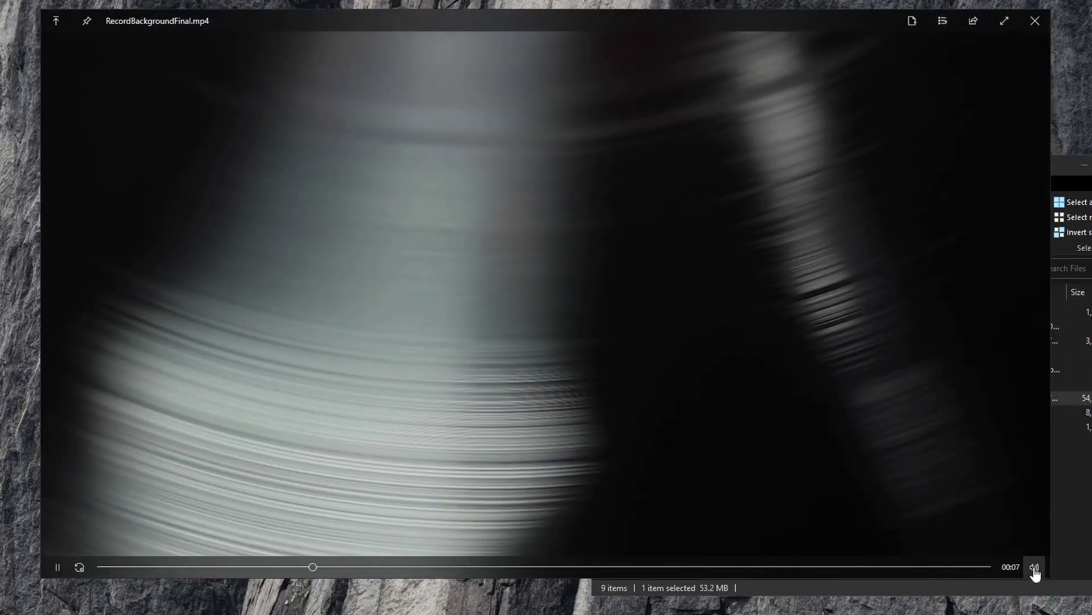
pyautogui.click(56, 570)
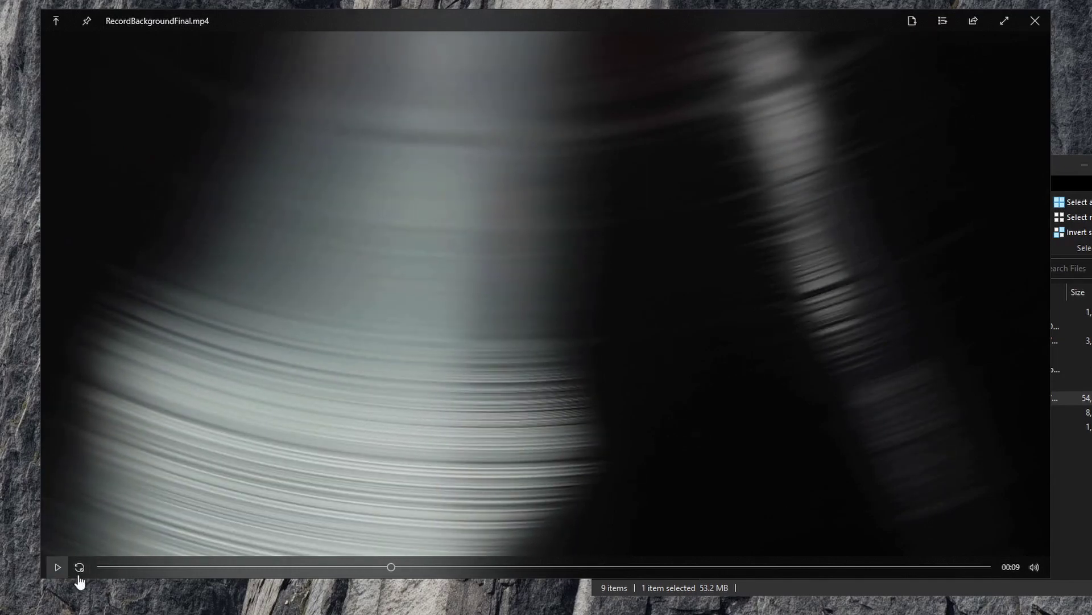
pyautogui.click(59, 569)
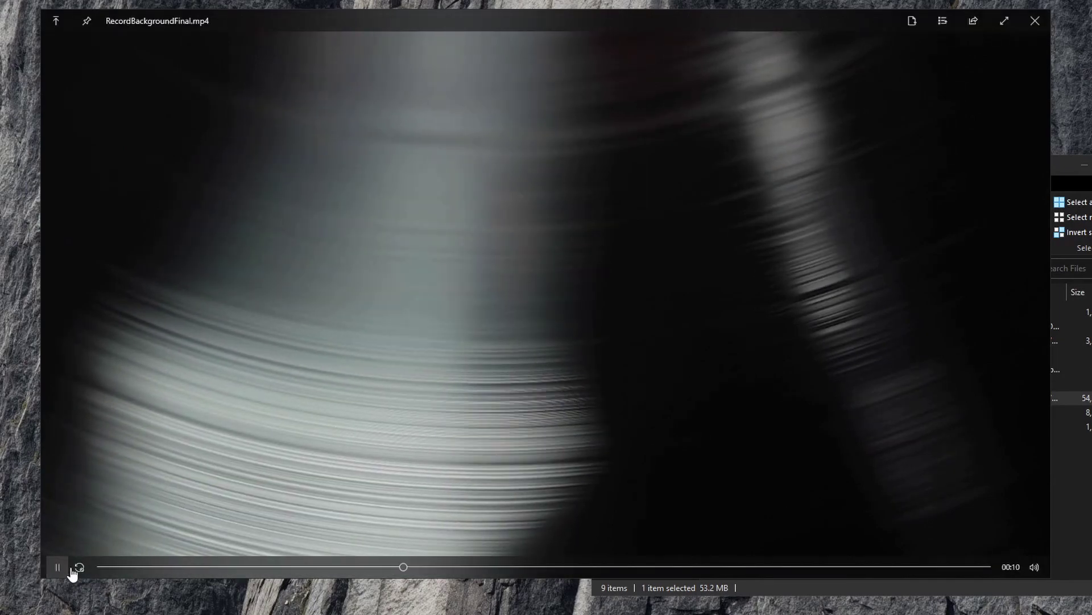
pyautogui.click(79, 567)
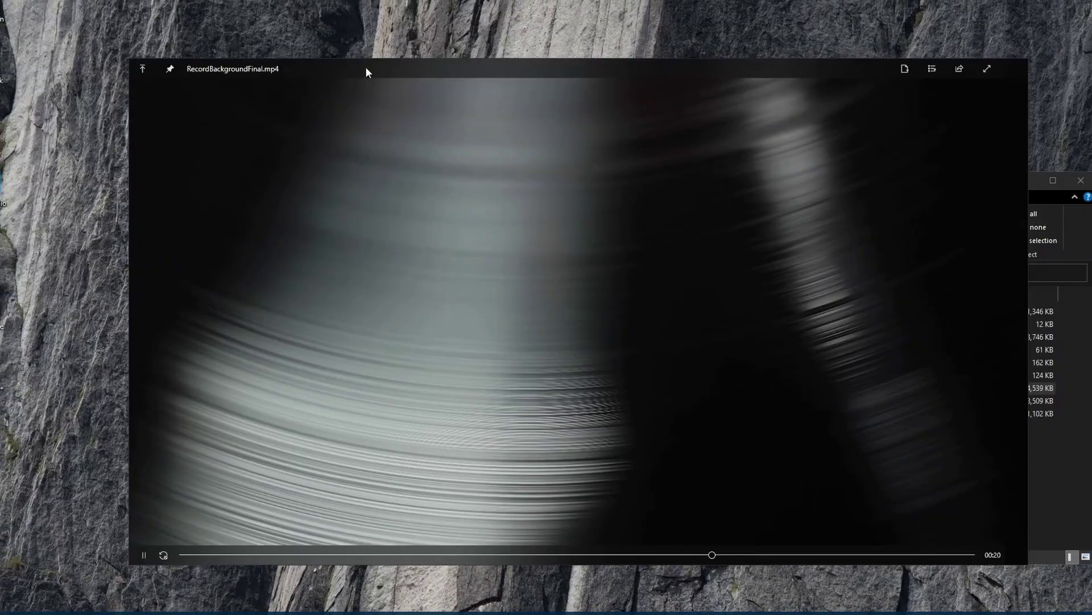
# - Reposition the video player, try Share and full screen, then close the RecordBackgroundFinal.mp4 preview
pyautogui.moveTo(372, 71); pyautogui.dragTo(598, 95)
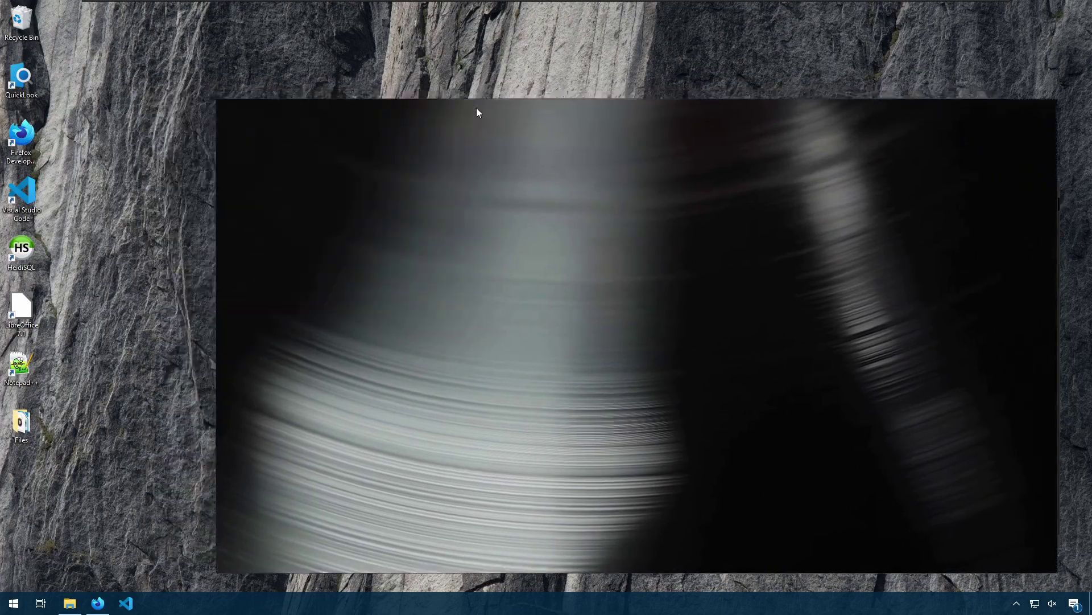
pyautogui.moveTo(476, 112); pyautogui.dragTo(487, 112)
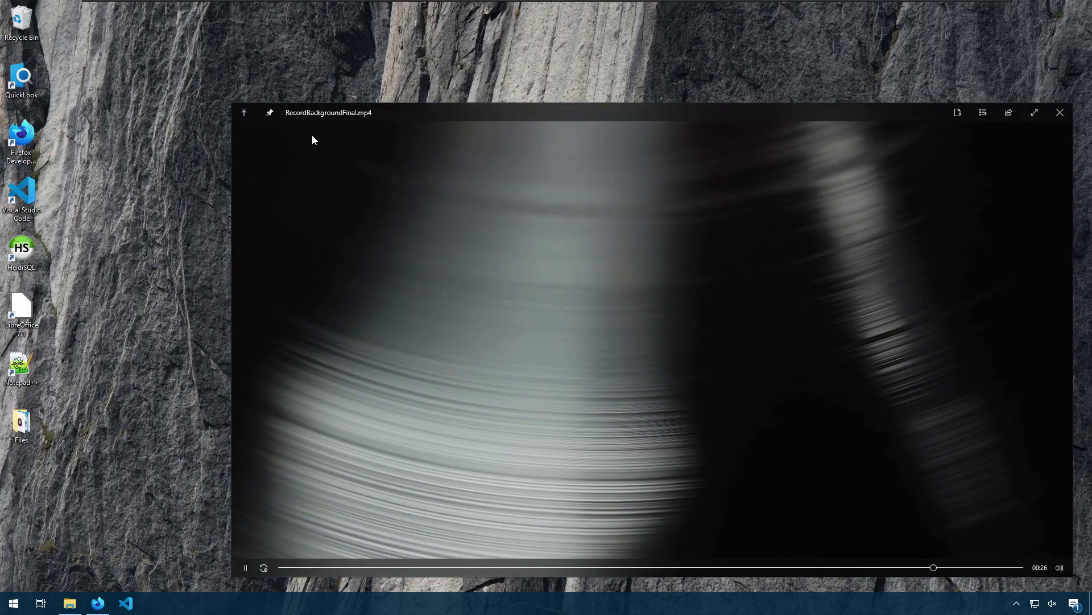
pyautogui.click(244, 116)
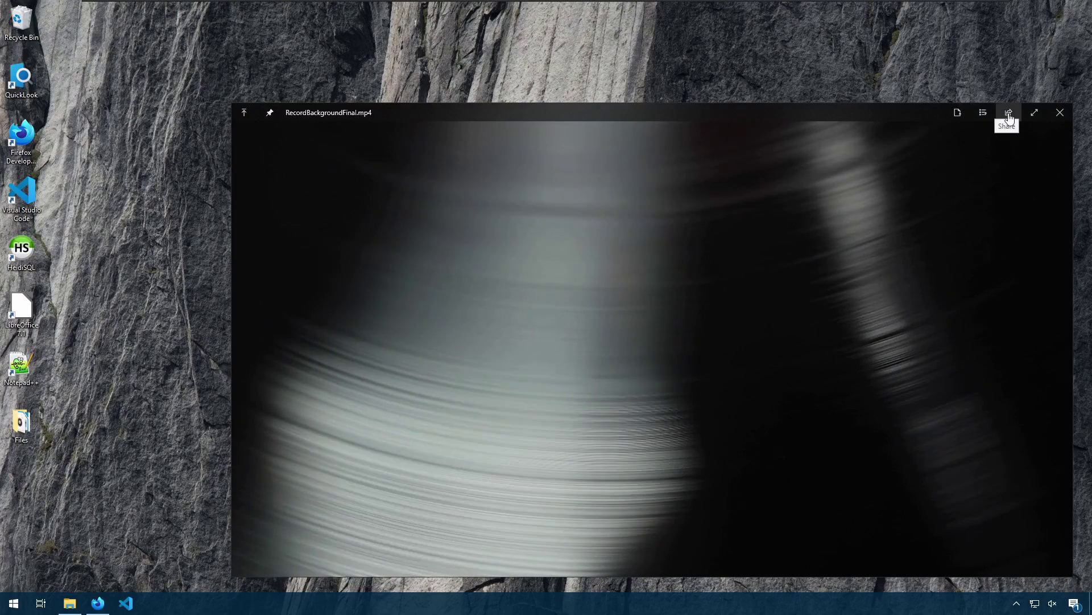
pyautogui.click(1010, 114)
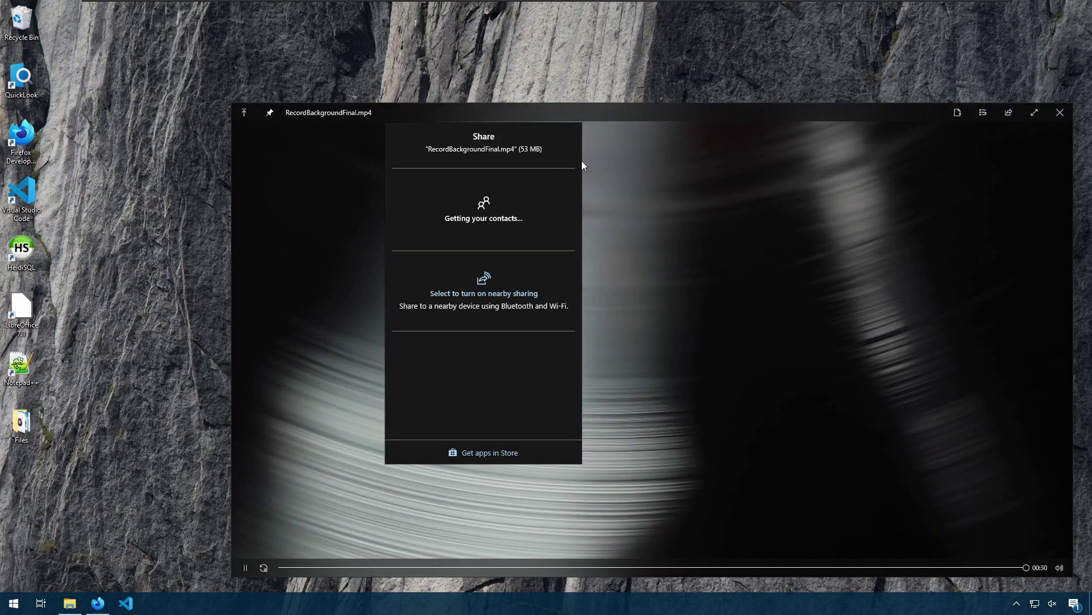
pyautogui.click(686, 281)
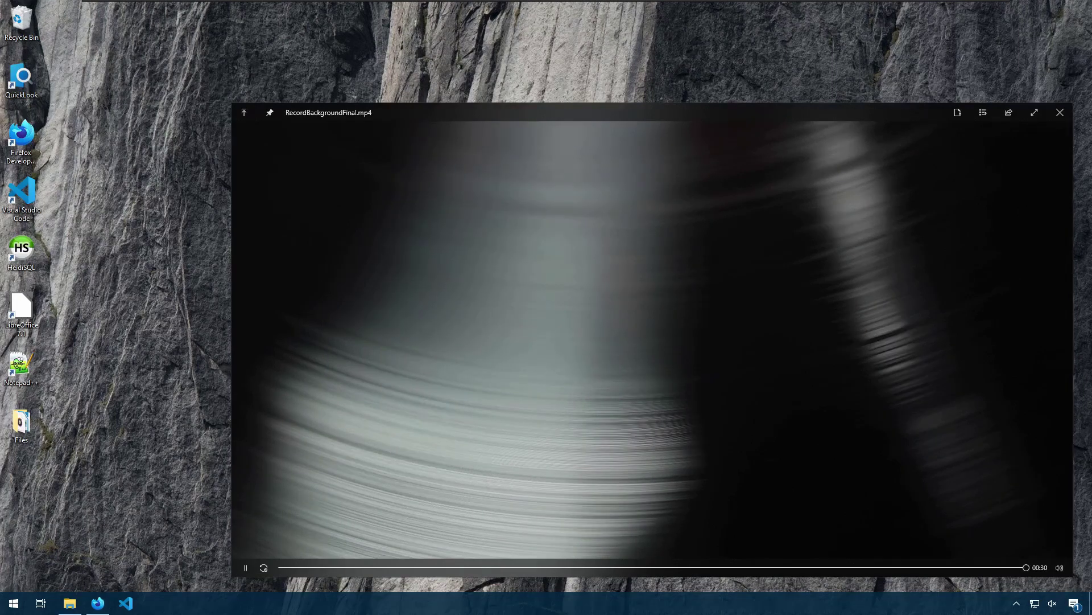
pyautogui.click(1034, 113)
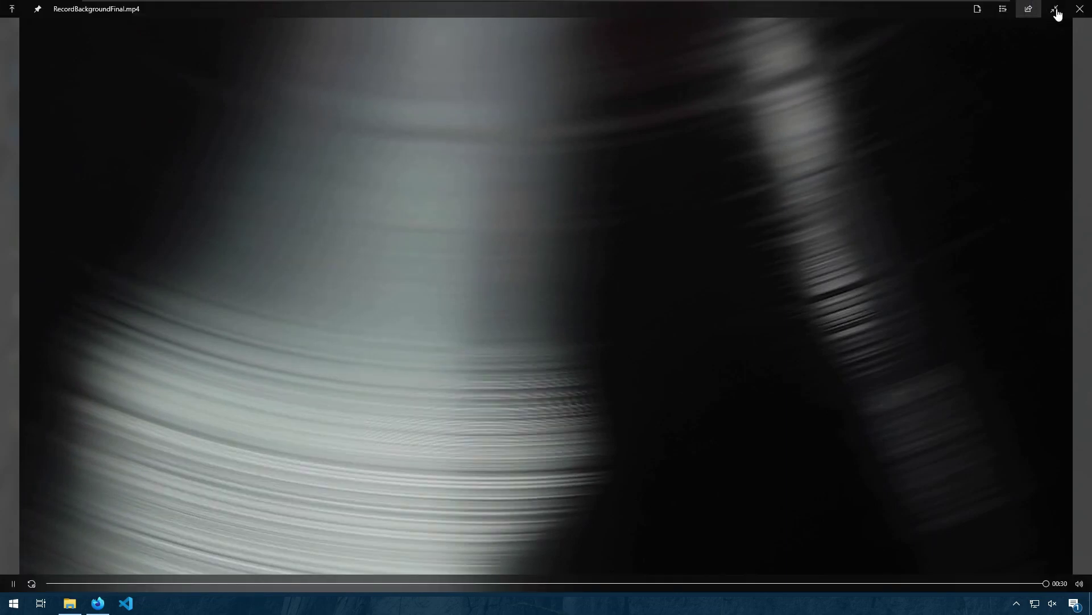
pyautogui.click(1056, 13)
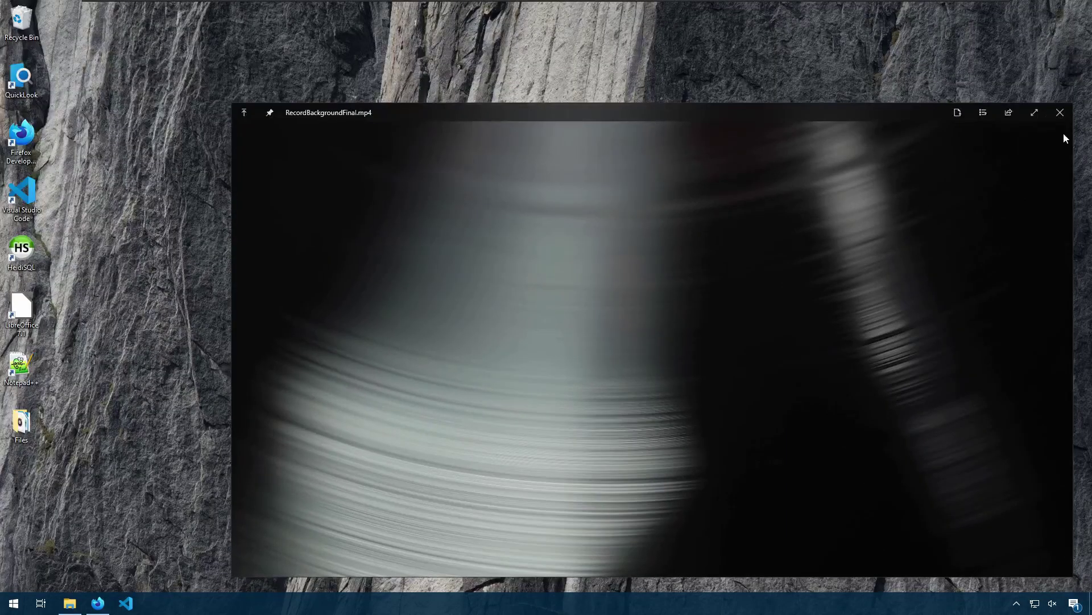
pyautogui.click(1068, 115)
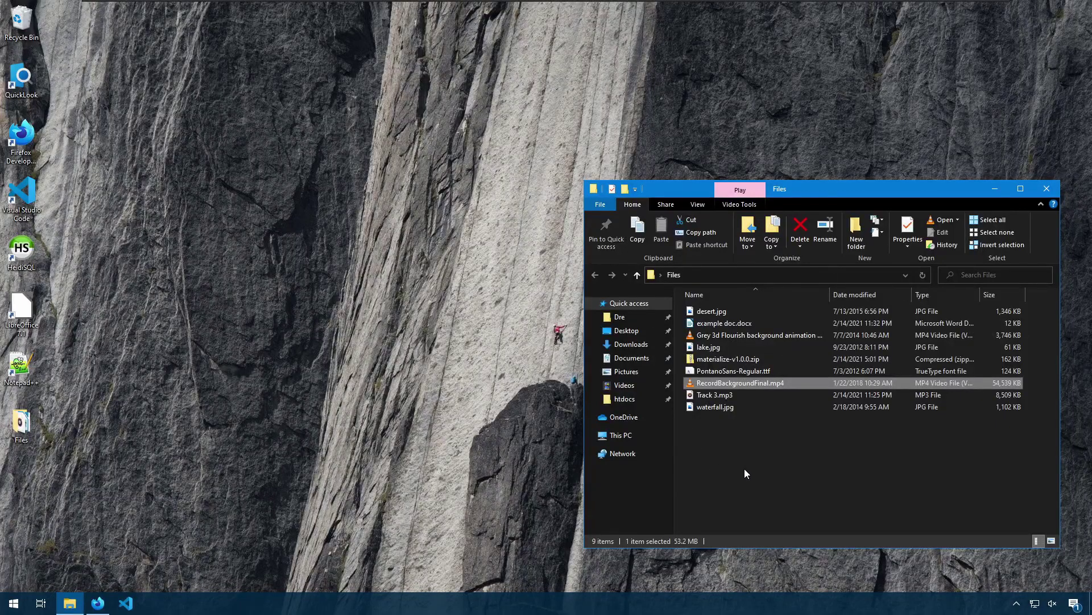
# - Install the FontViewer 1.0.0 plugin from its Downloads preview in QuickLook
pyautogui.click(629, 345)
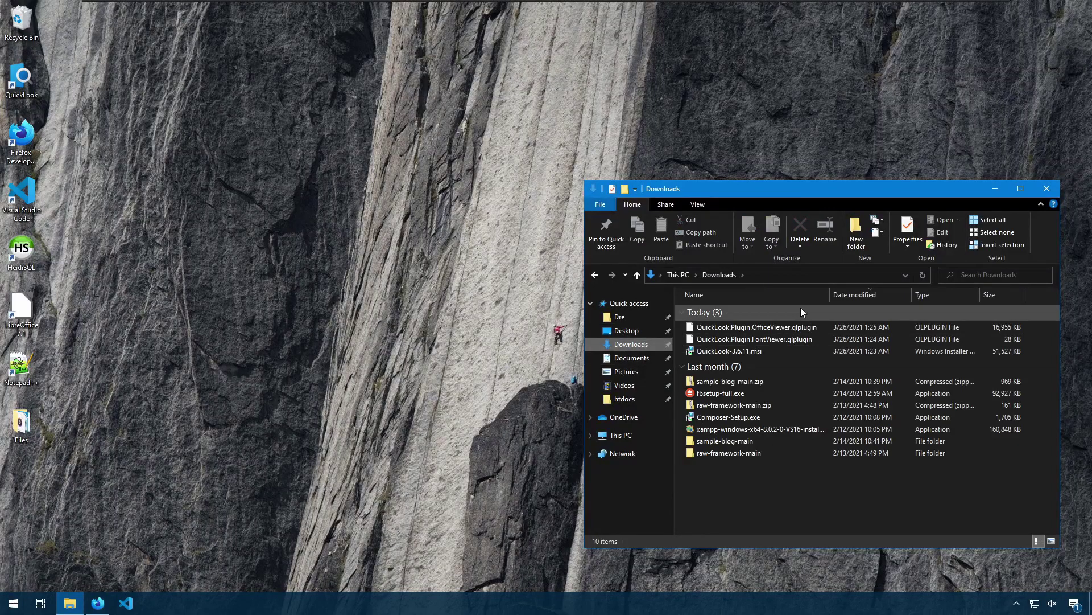
pyautogui.click(759, 339)
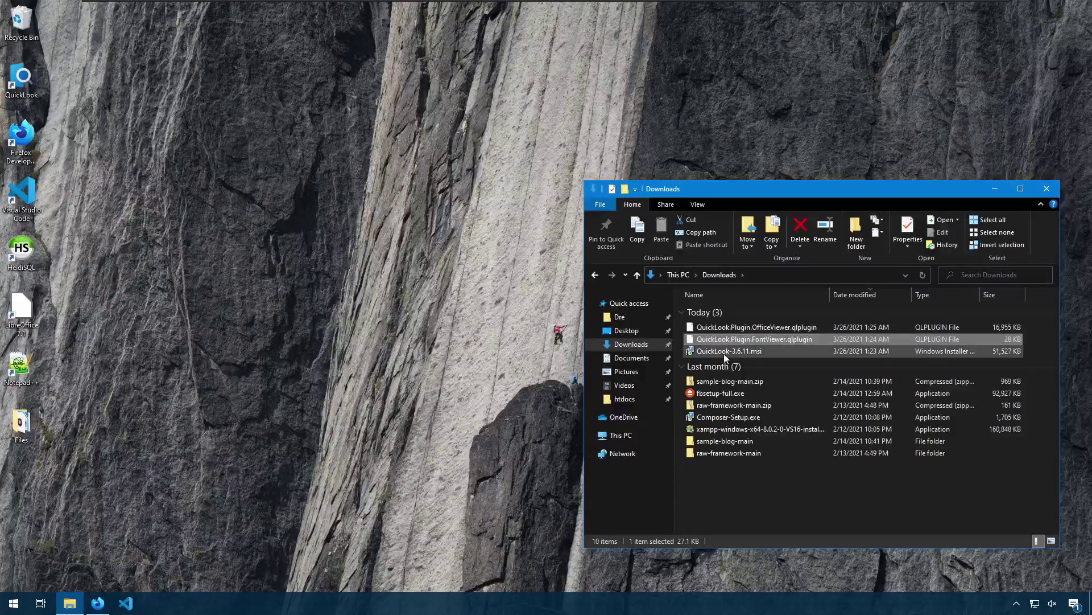
pyautogui.click(721, 354)
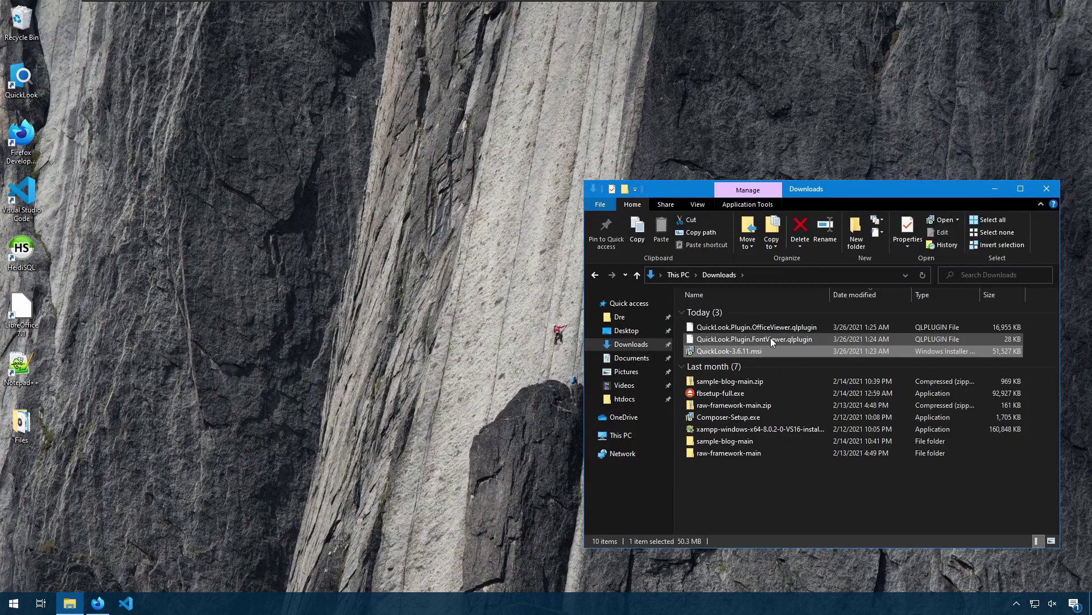
pyautogui.click(771, 339)
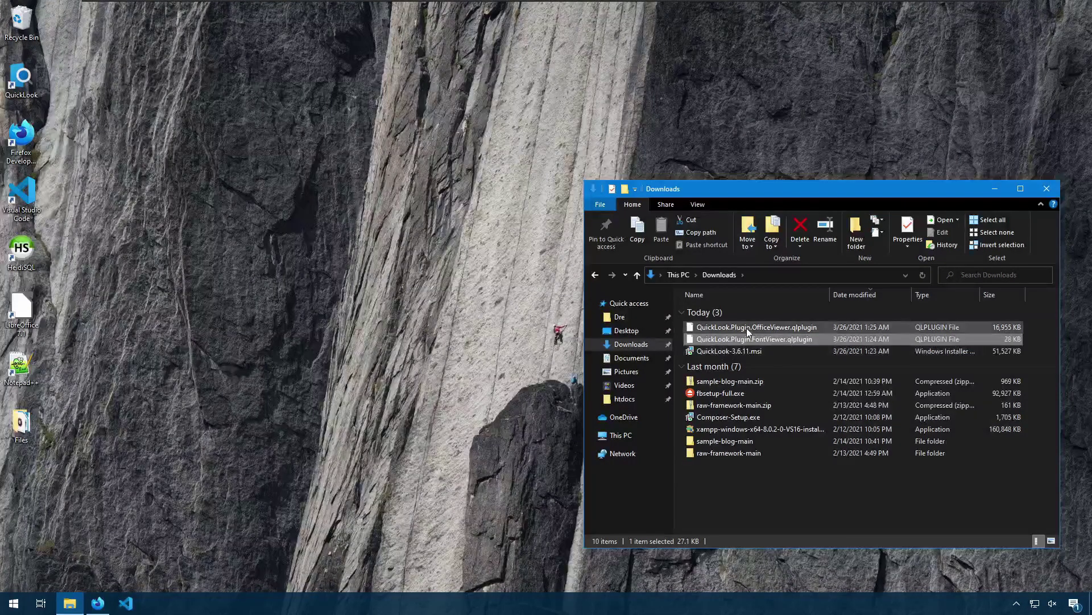
pyautogui.press('space')
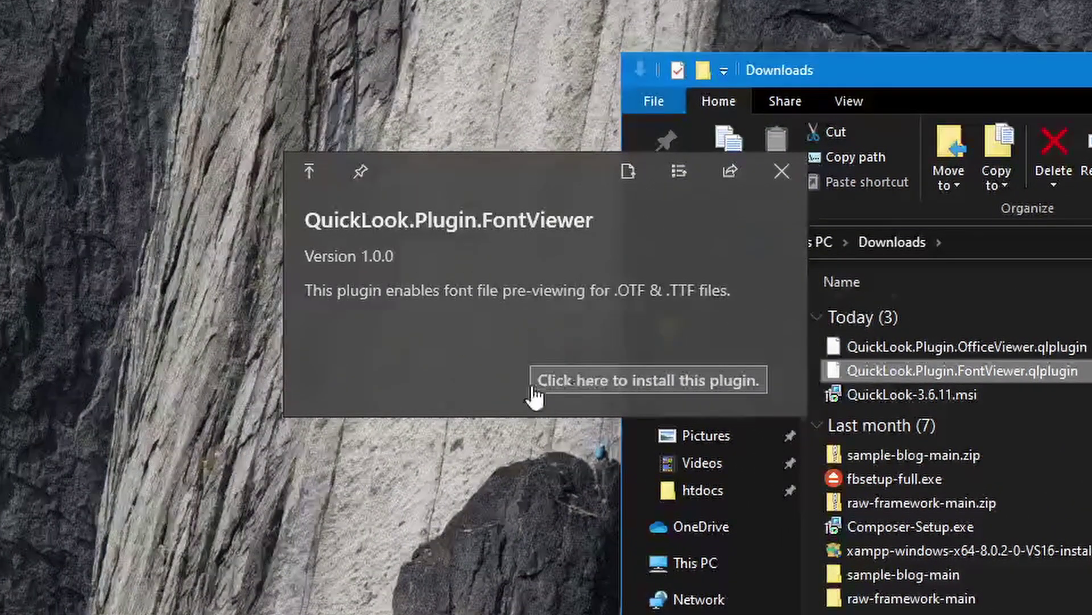
pyautogui.click(750, 388)
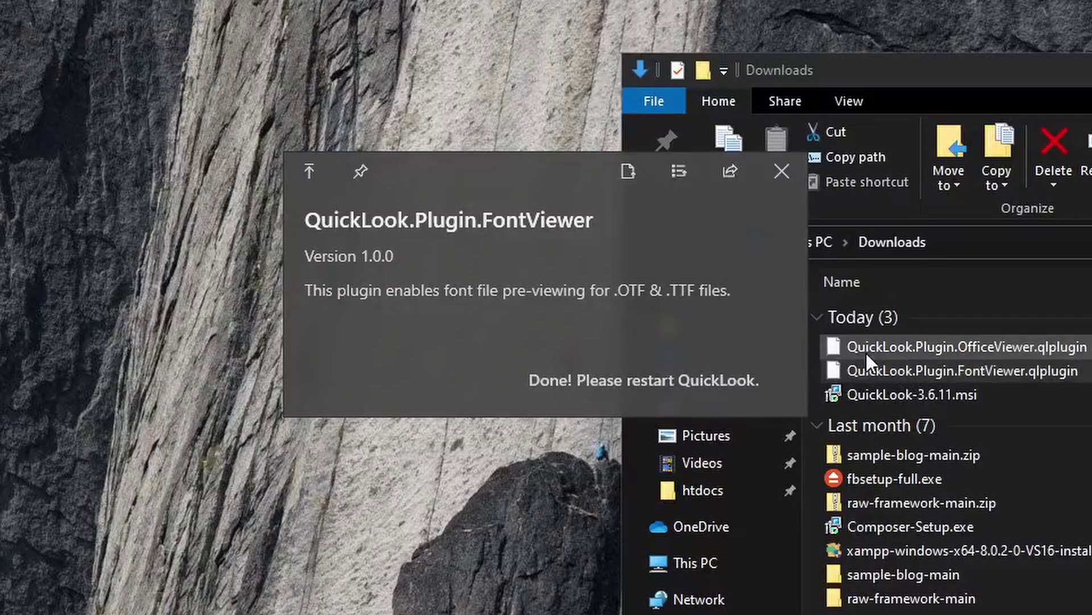
# - Install the OfficeViewer Version 4 plugin from its QuickLook preview
pyautogui.click(781, 171)
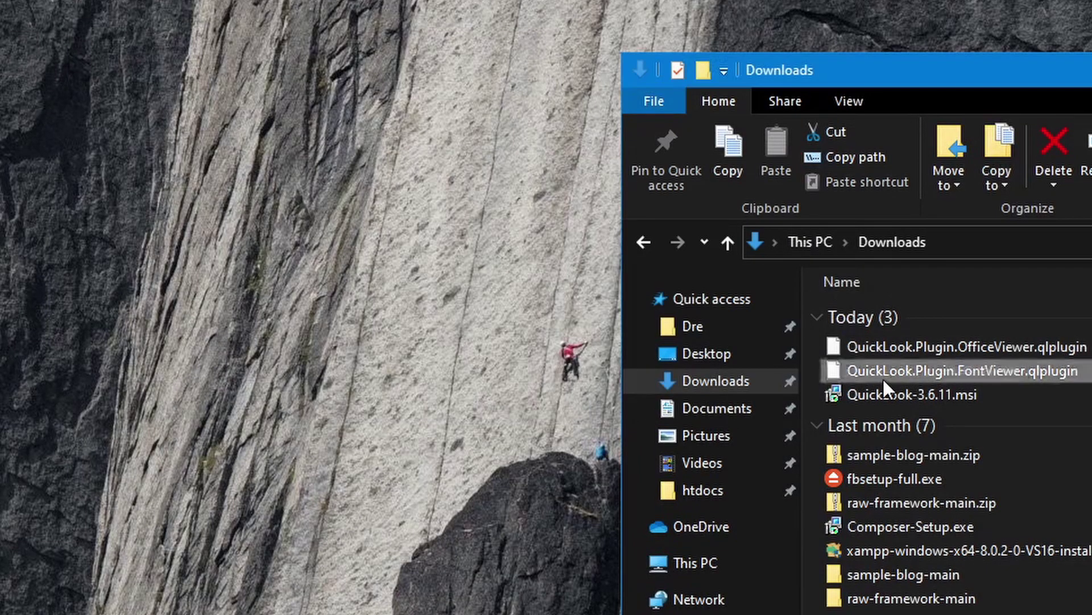
pyautogui.click(922, 341)
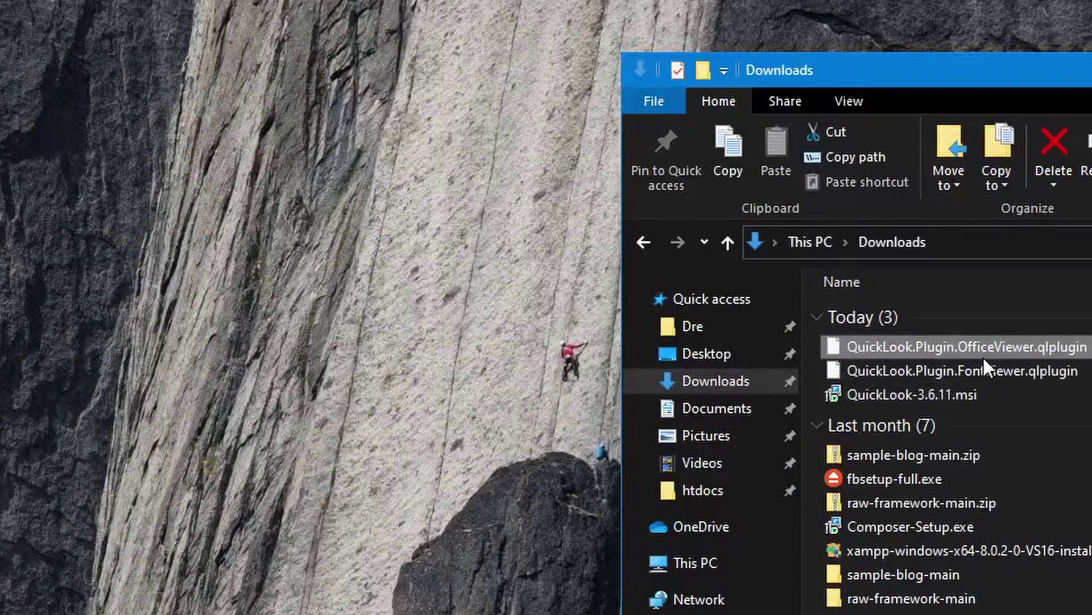
pyautogui.press('space')
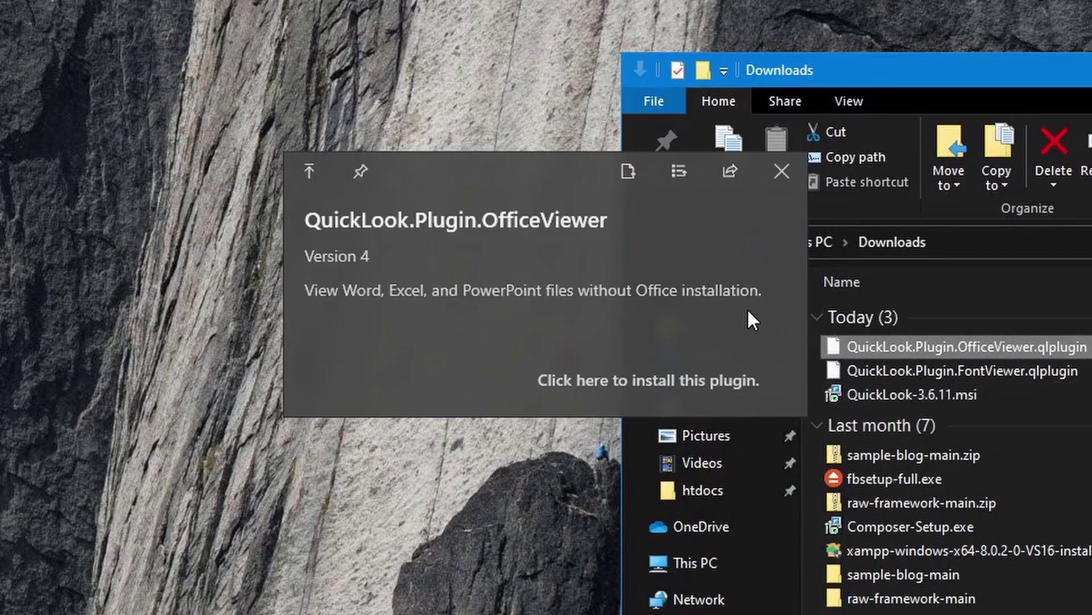
pyautogui.click(585, 381)
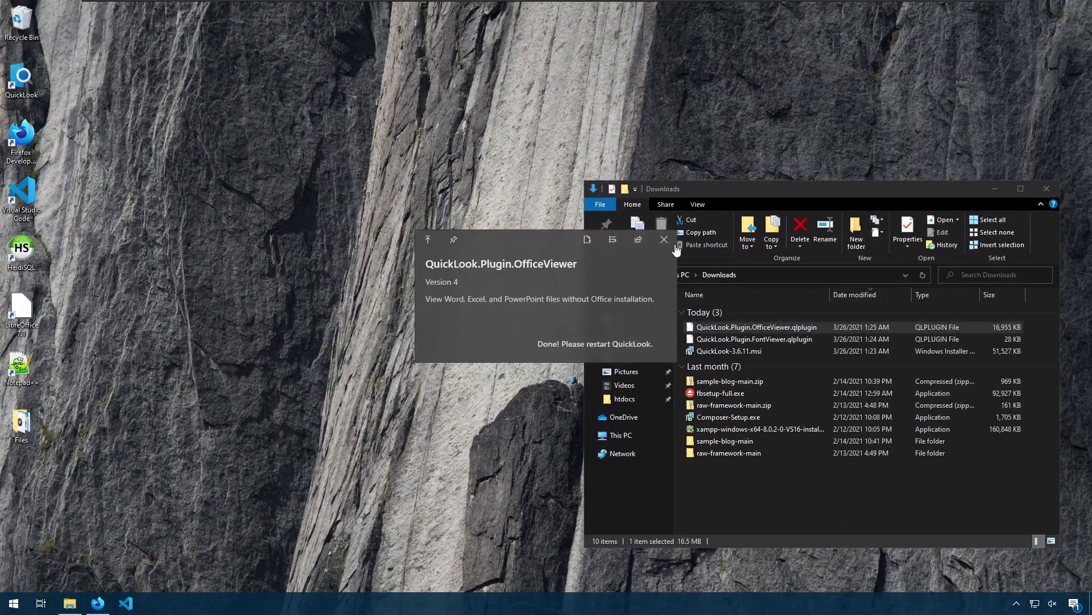
# - Return Explorer to the Files folder and quit QuickLook from its tray icon
pyautogui.click(692, 227)
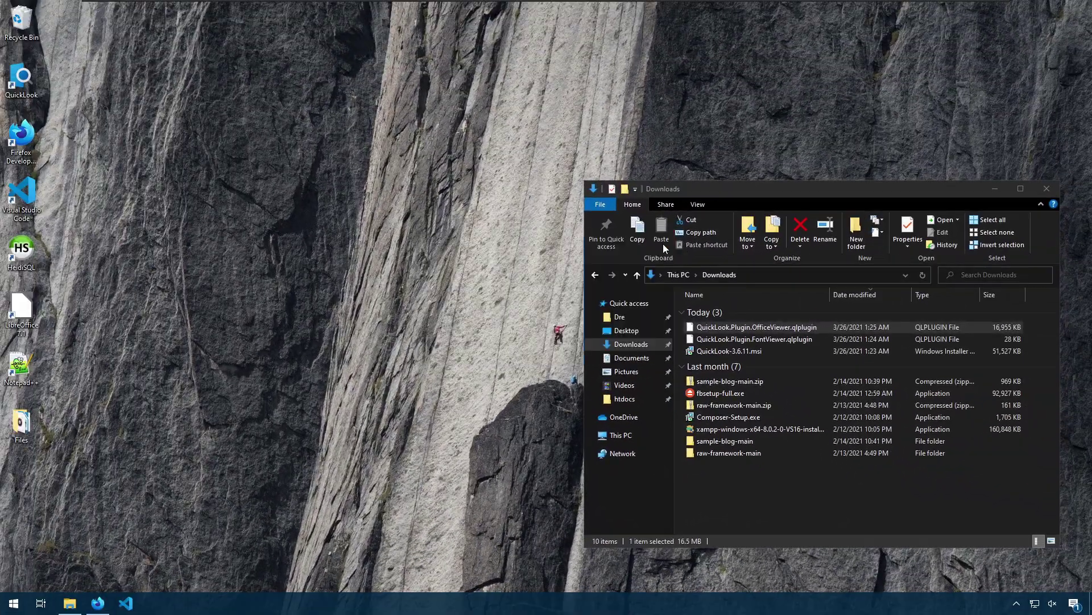
pyautogui.click(594, 274)
pyautogui.click(1007, 604)
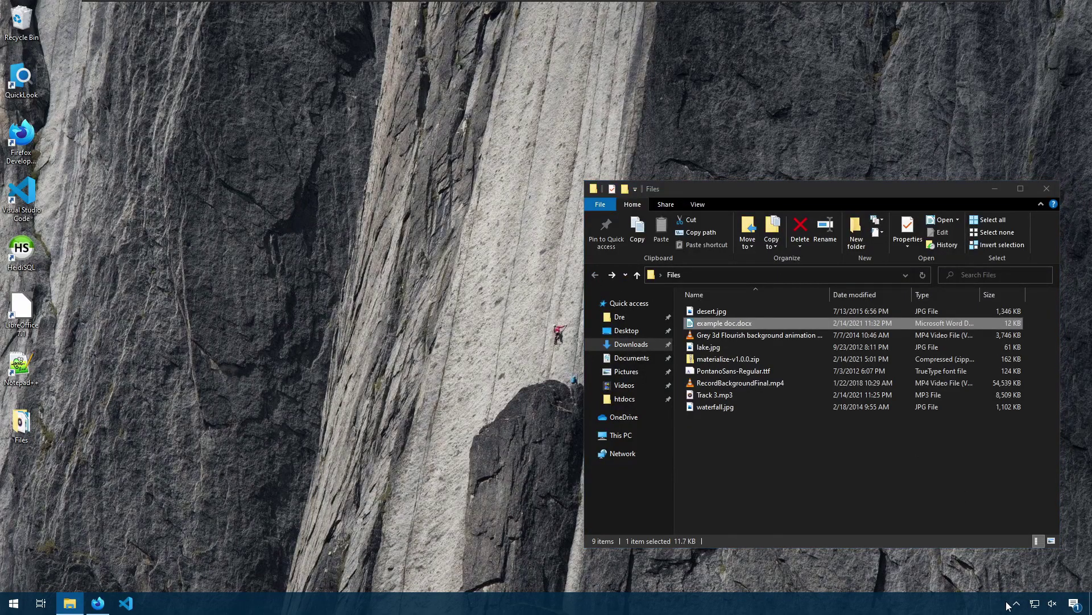
pyautogui.click(1017, 603)
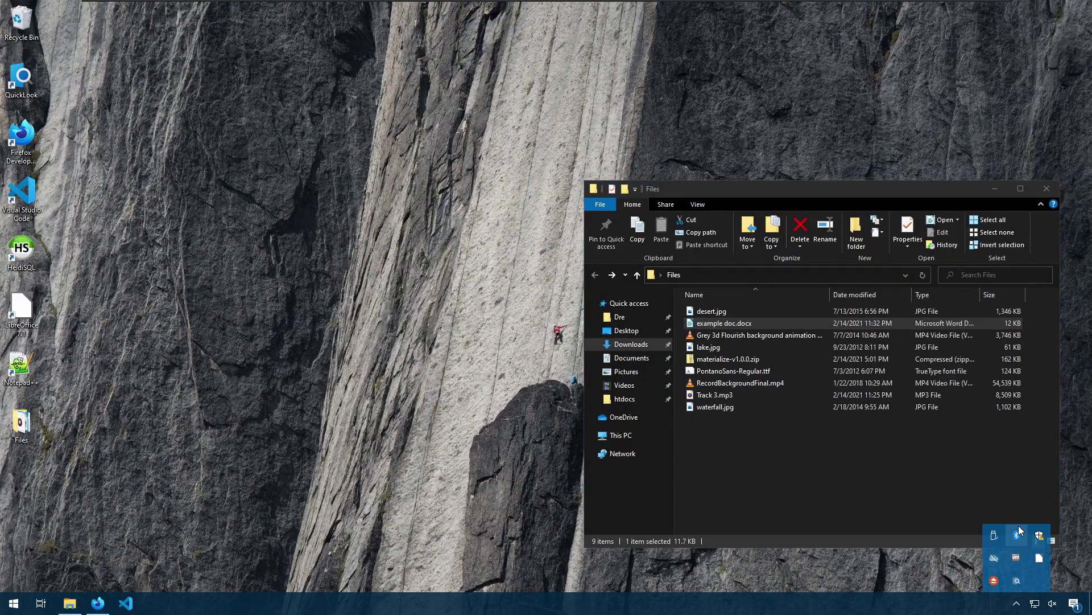
pyautogui.rightClick(1022, 579)
pyautogui.click(995, 567)
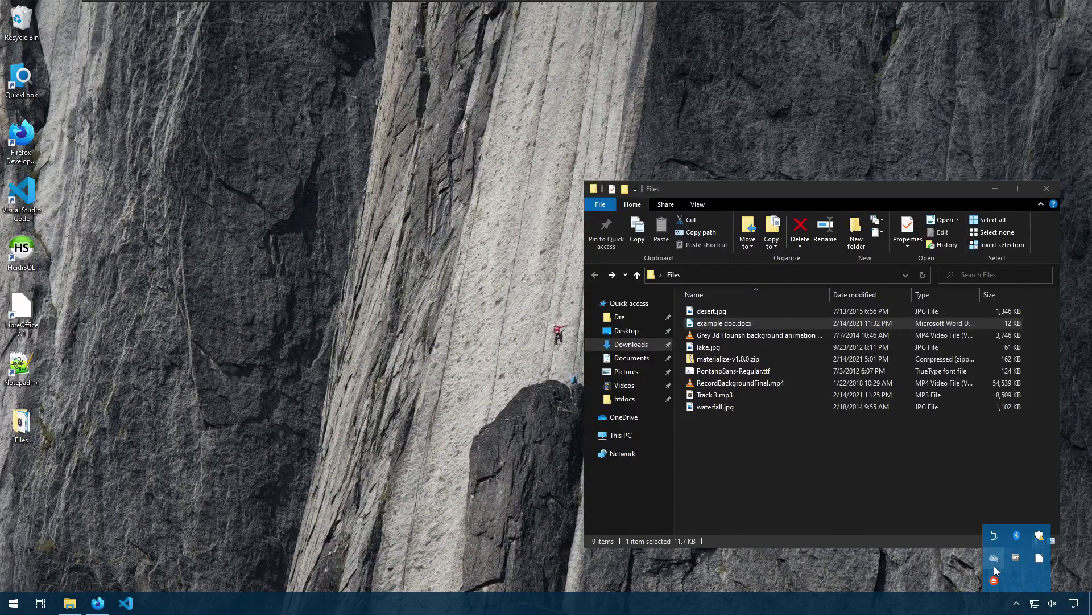
# - Relaunch QuickLook by searching for it in the Start menu
pyautogui.press('super')
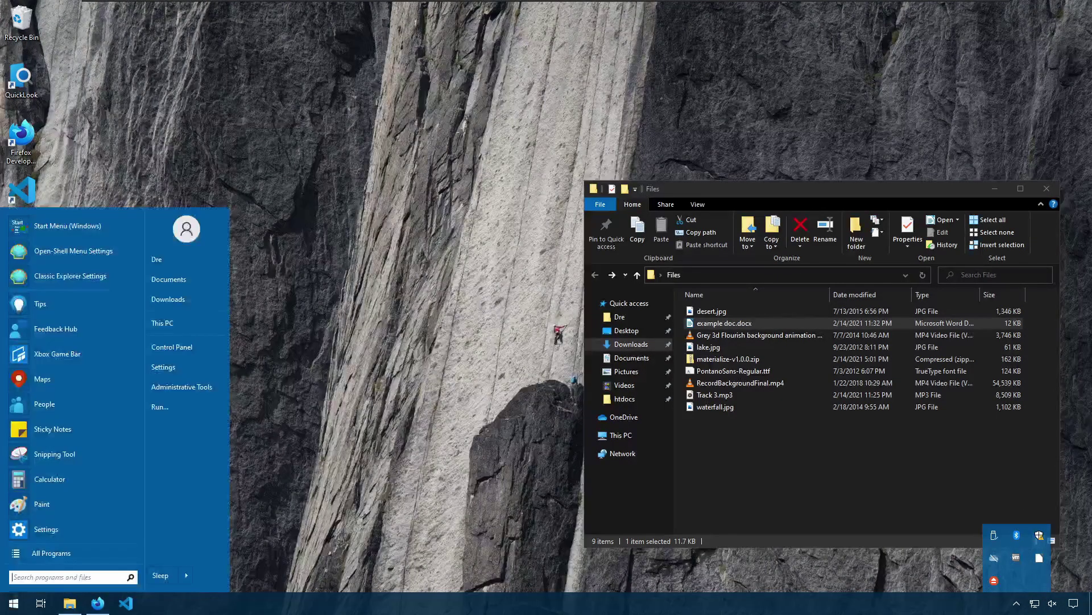
pyautogui.write('quic')
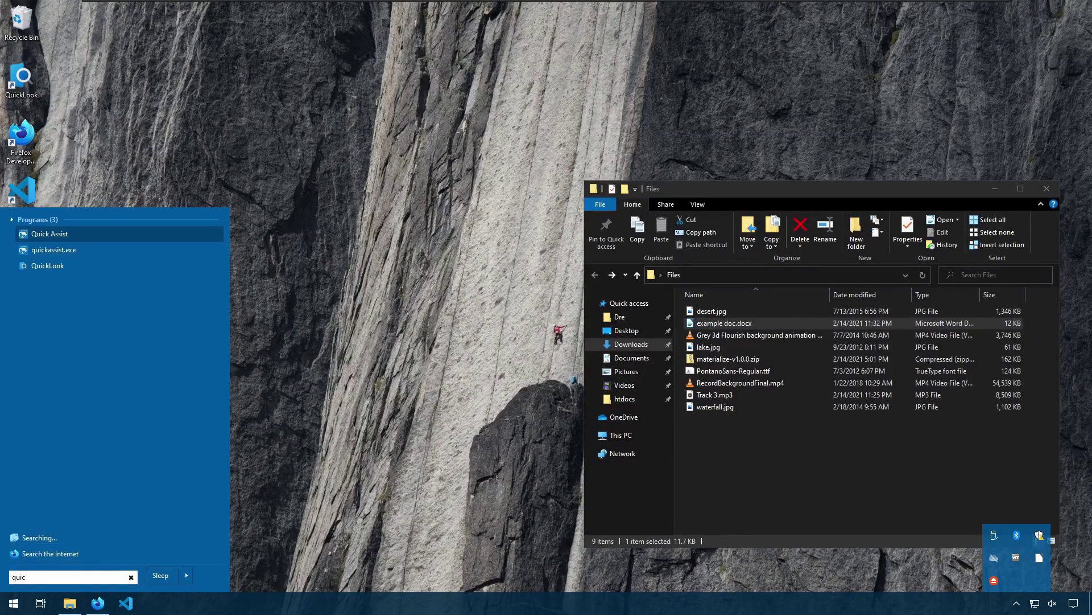
pyautogui.press('Down')
pyautogui.press('Down')
pyautogui.press('Return')
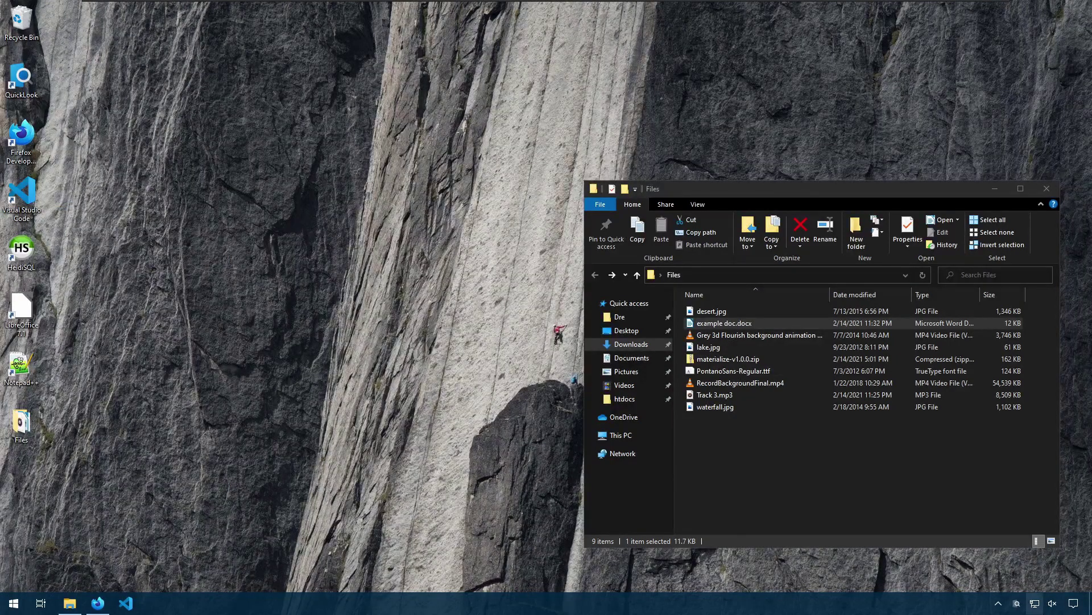
pyautogui.click(748, 394)
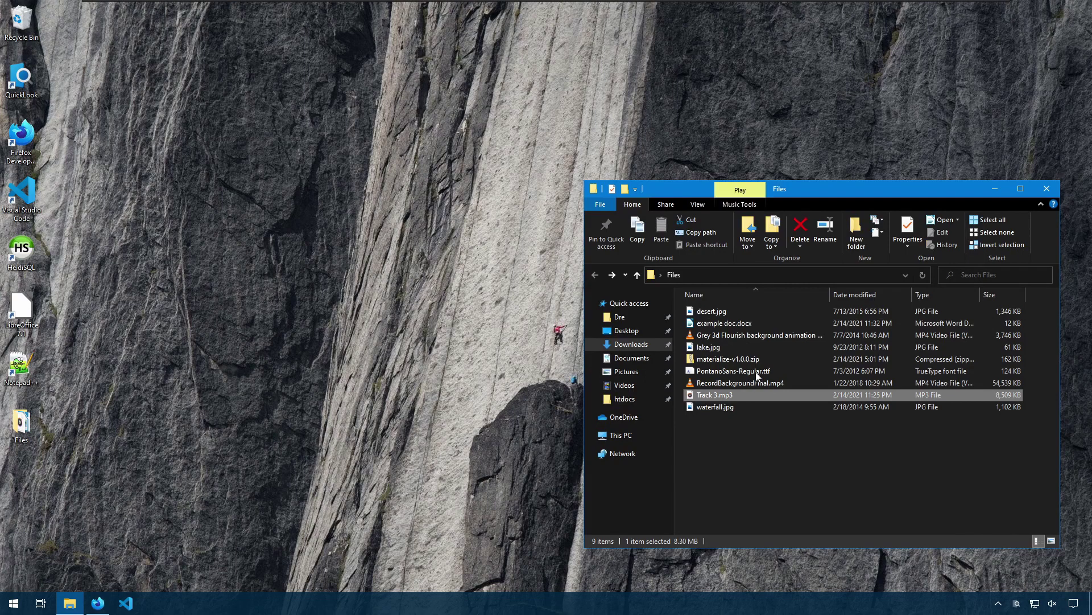
pyautogui.click(753, 371)
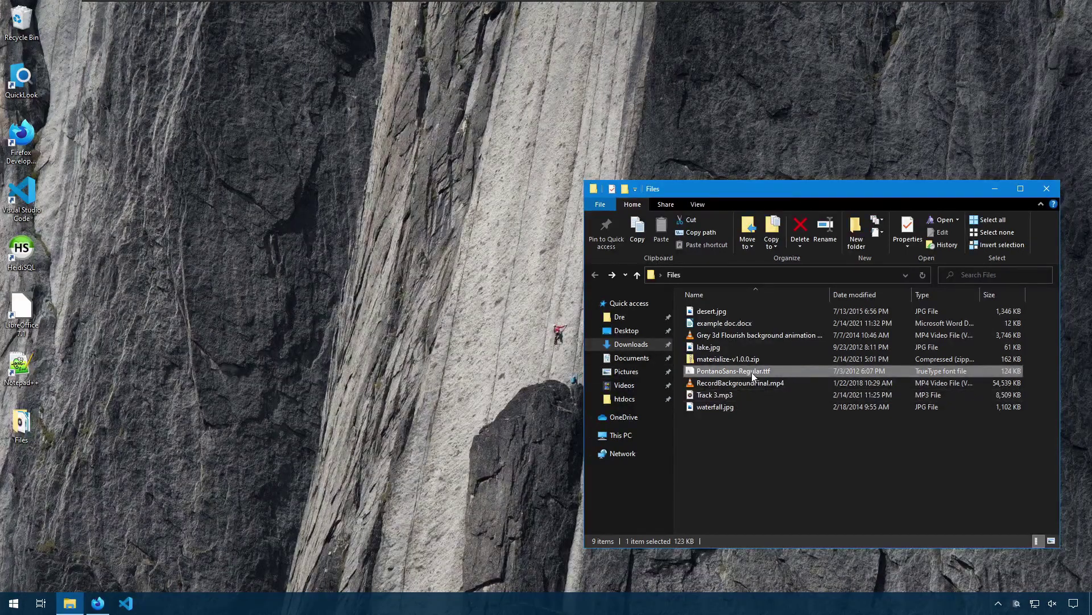
pyautogui.press('space')
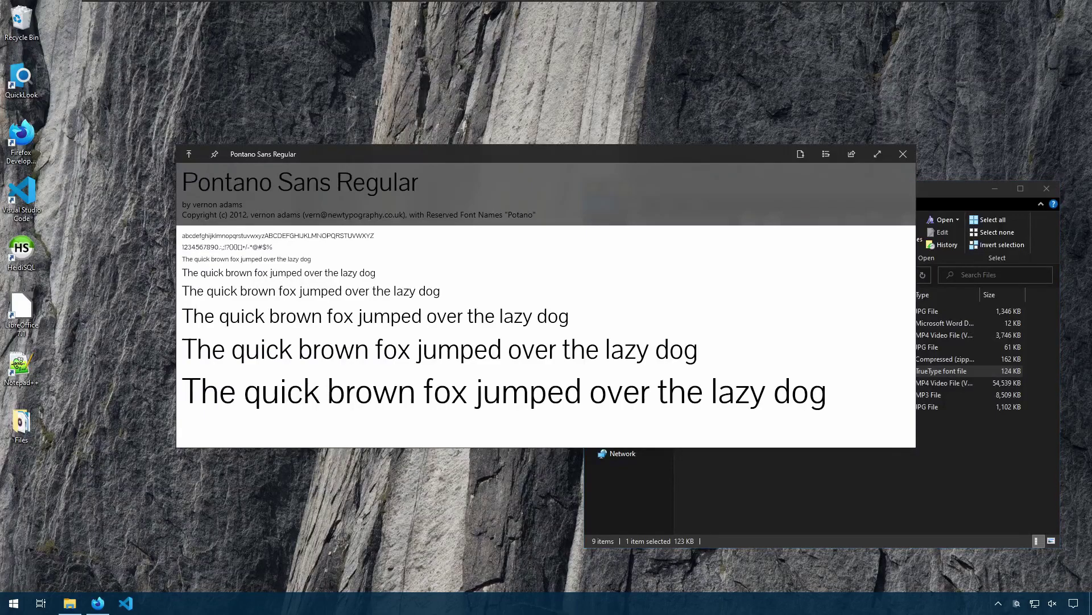
pyautogui.moveTo(204, 291); pyautogui.dragTo(586, 393)
pyautogui.click(589, 393)
pyautogui.click(903, 153)
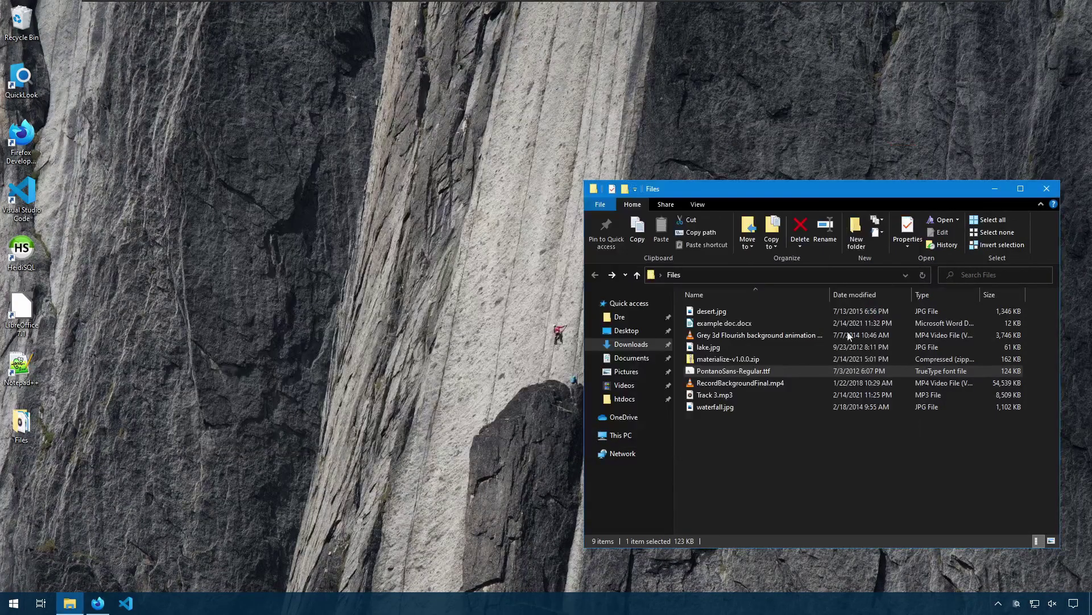
pyautogui.click(771, 320)
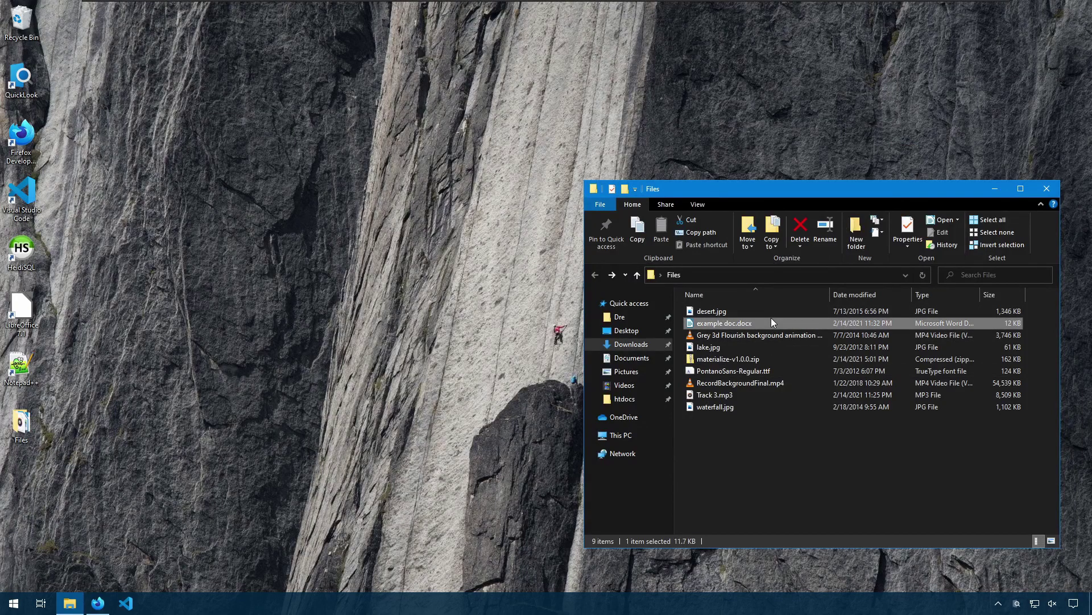
pyautogui.press('space')
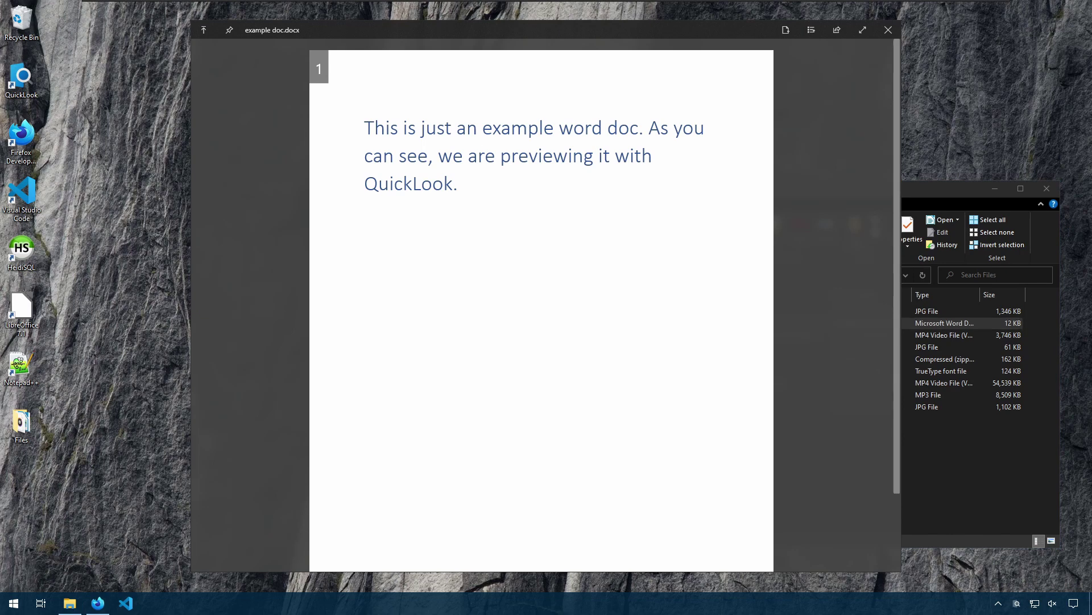
pyautogui.moveTo(459, 185); pyautogui.dragTo(356, 131)
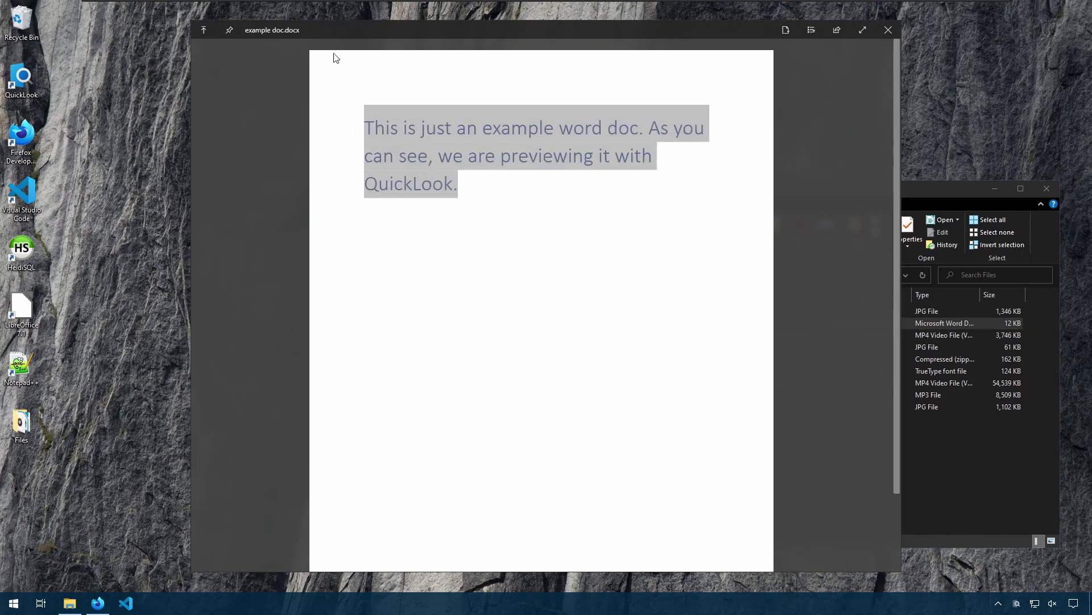
pyautogui.doubleClick(310, 28)
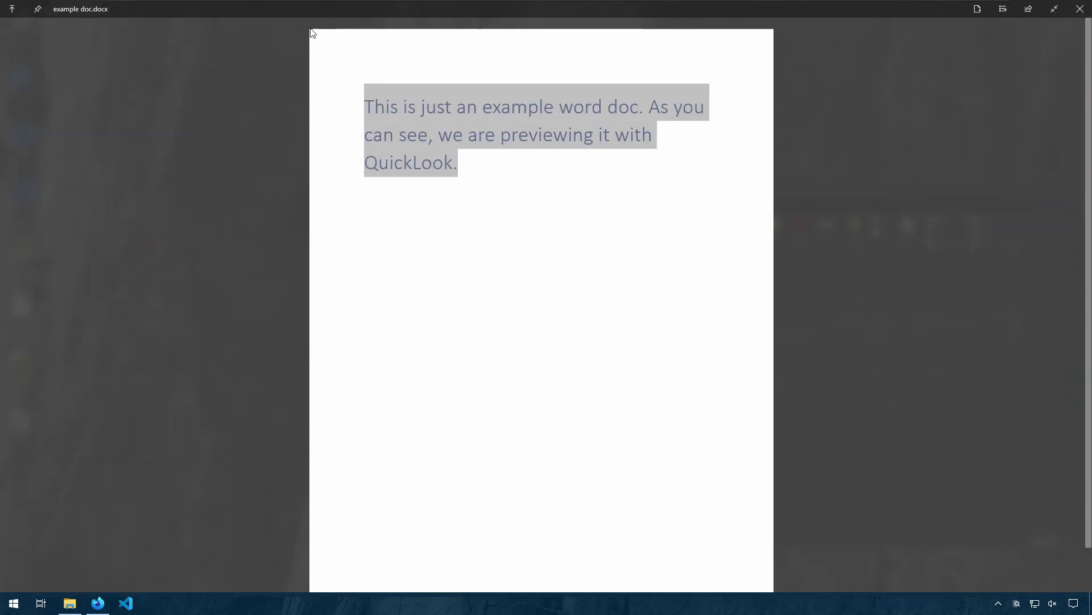
pyautogui.moveTo(316, 12); pyautogui.dragTo(366, 65)
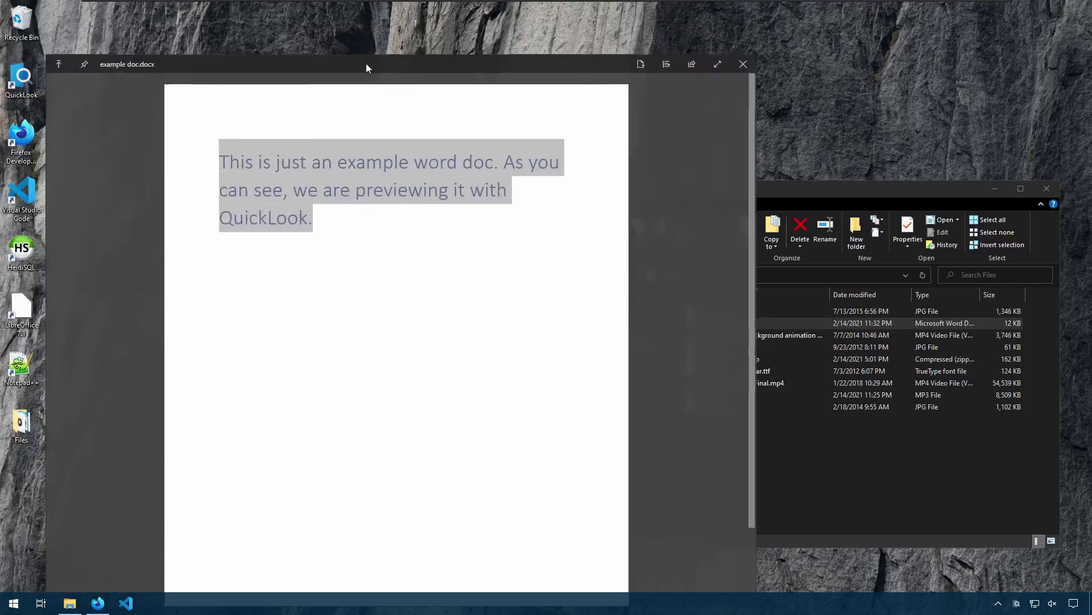
pyautogui.click(743, 64)
pyautogui.click(710, 397)
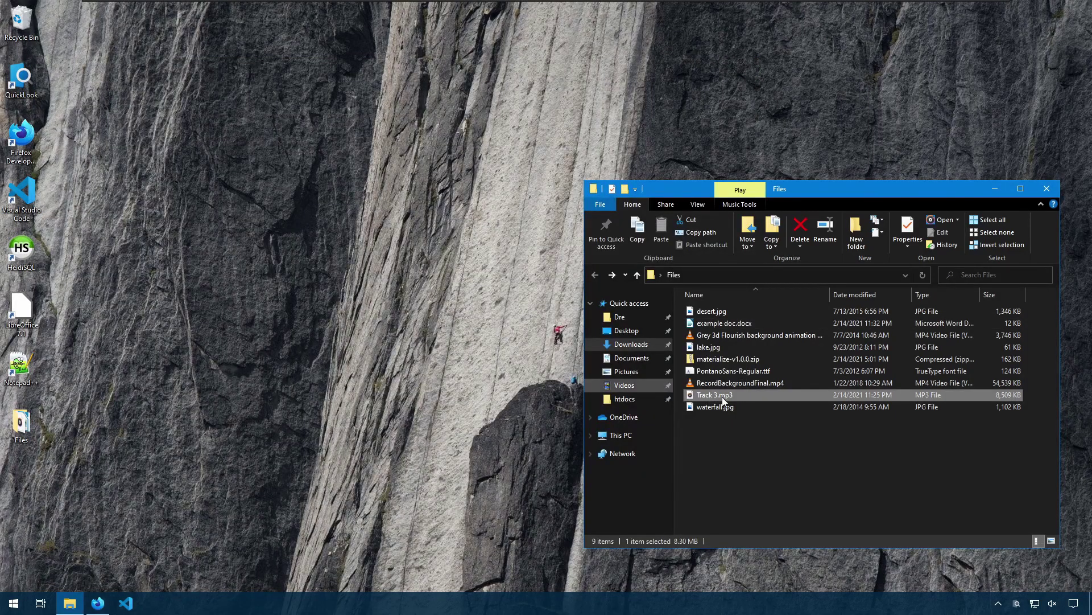
pyautogui.press('space')
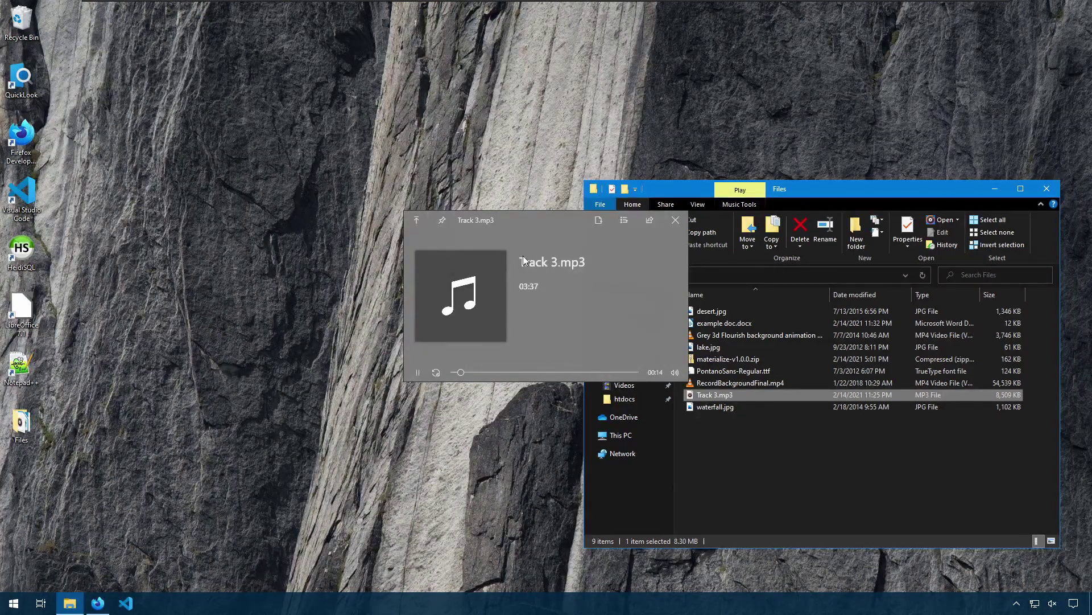
pyautogui.click(675, 220)
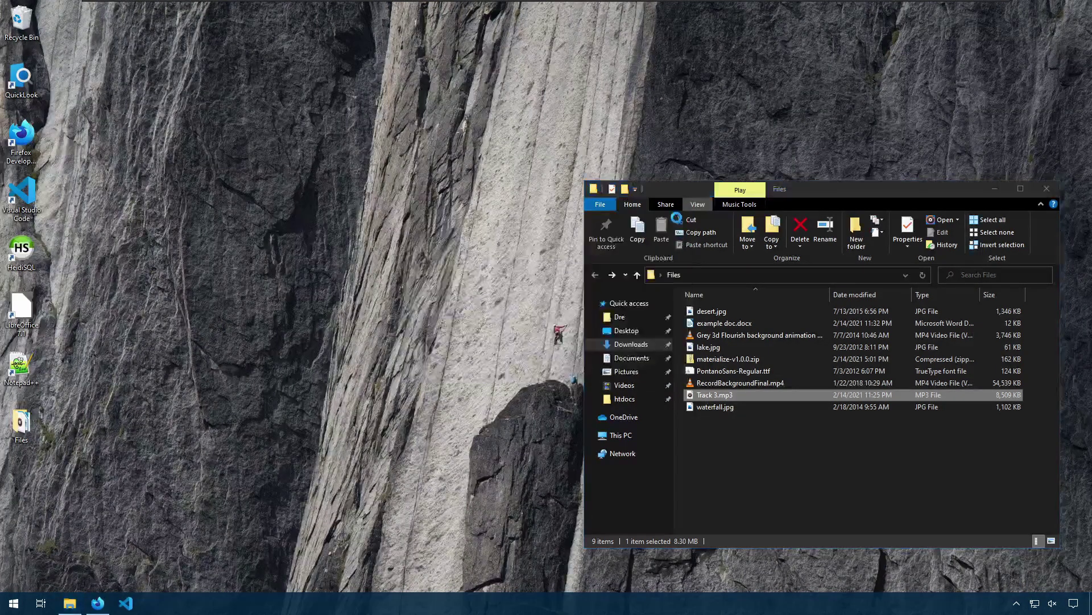
pyautogui.click(1017, 602)
pyautogui.rightClick(1018, 580)
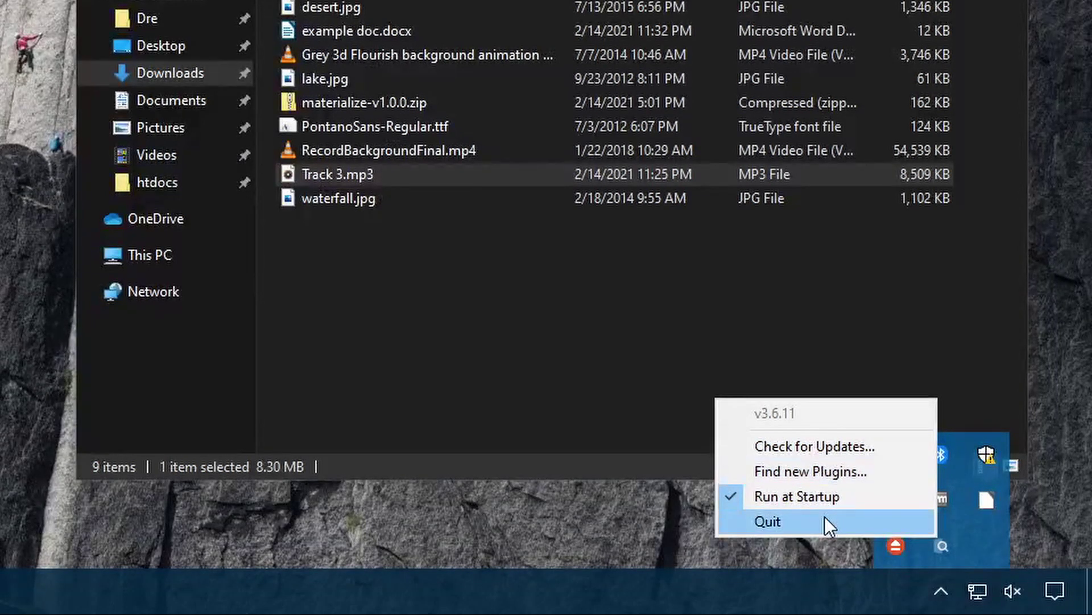
pyautogui.click(525, 327)
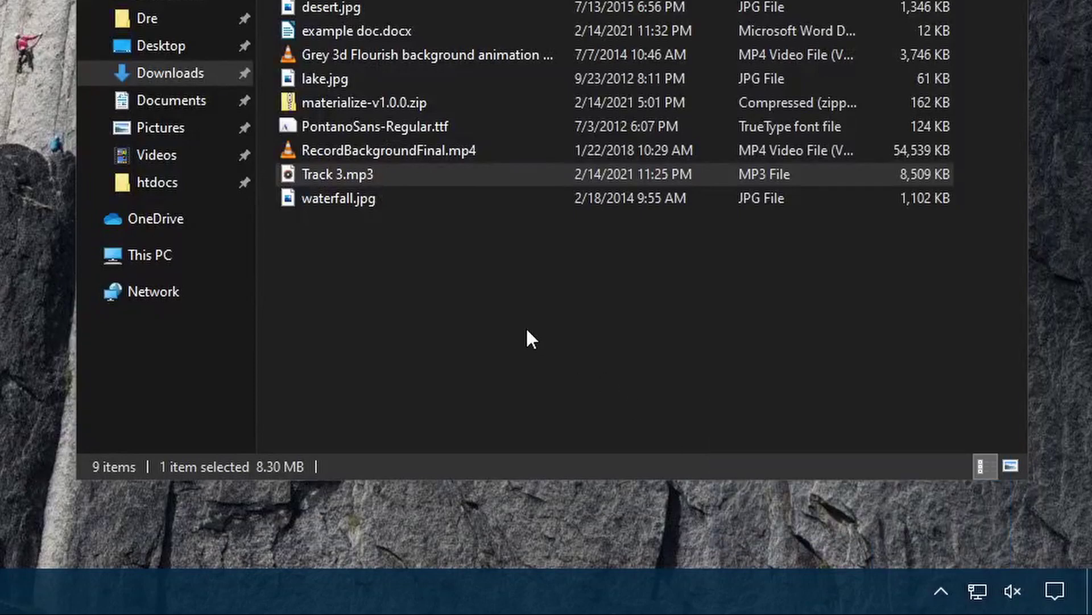
pyautogui.click(384, 131)
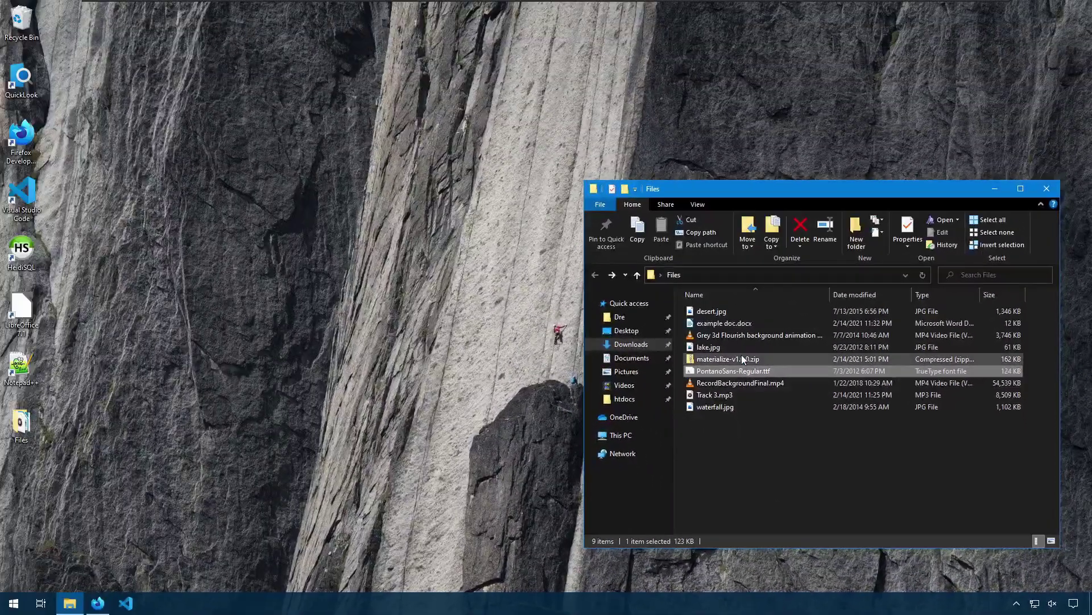
pyautogui.click(742, 348)
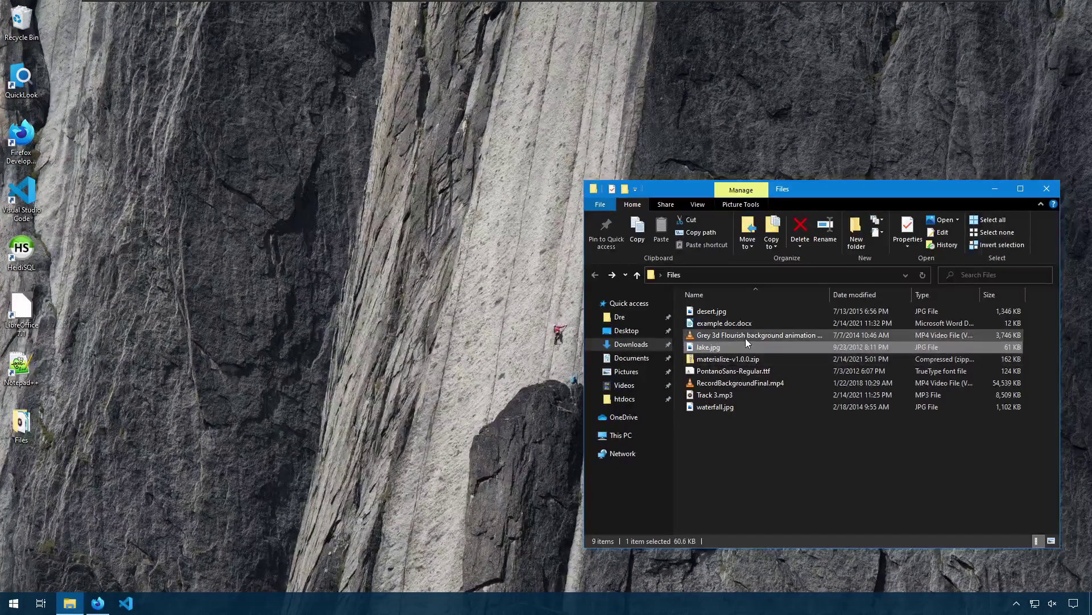
pyautogui.press('space')
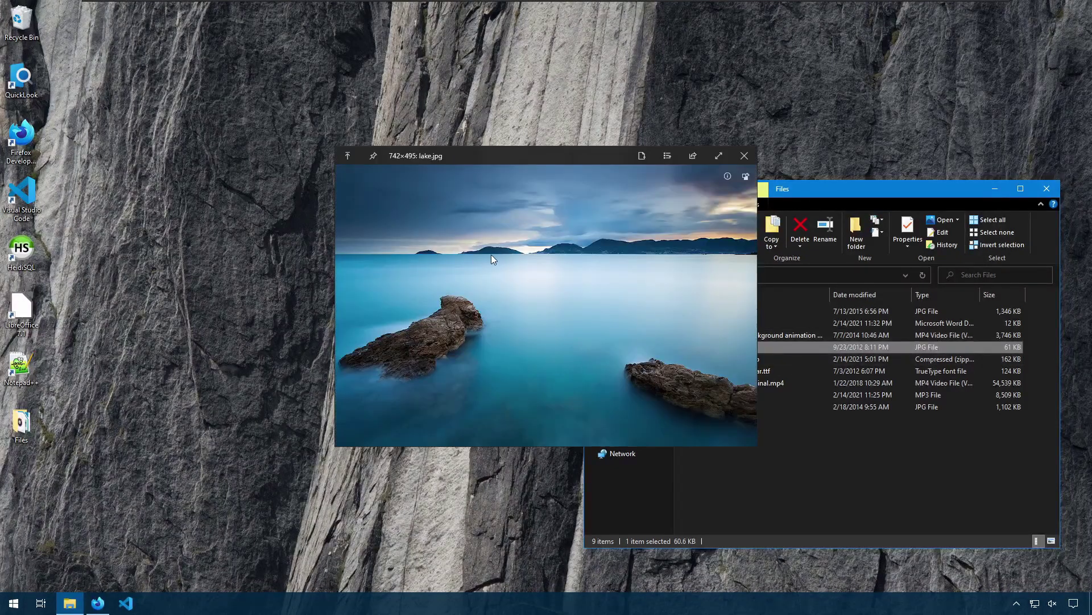
pyautogui.click(744, 155)
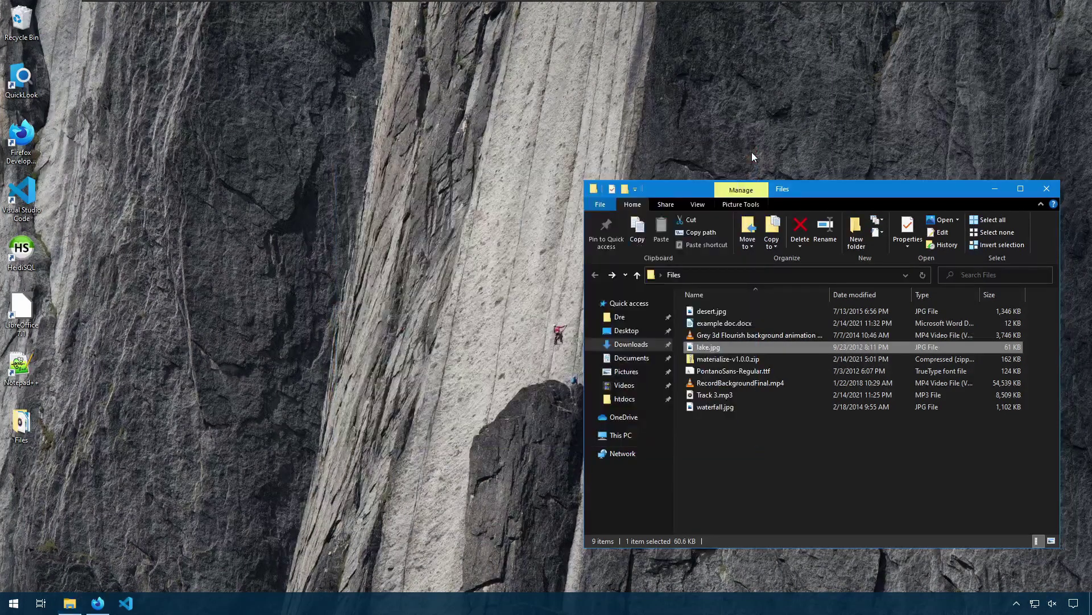